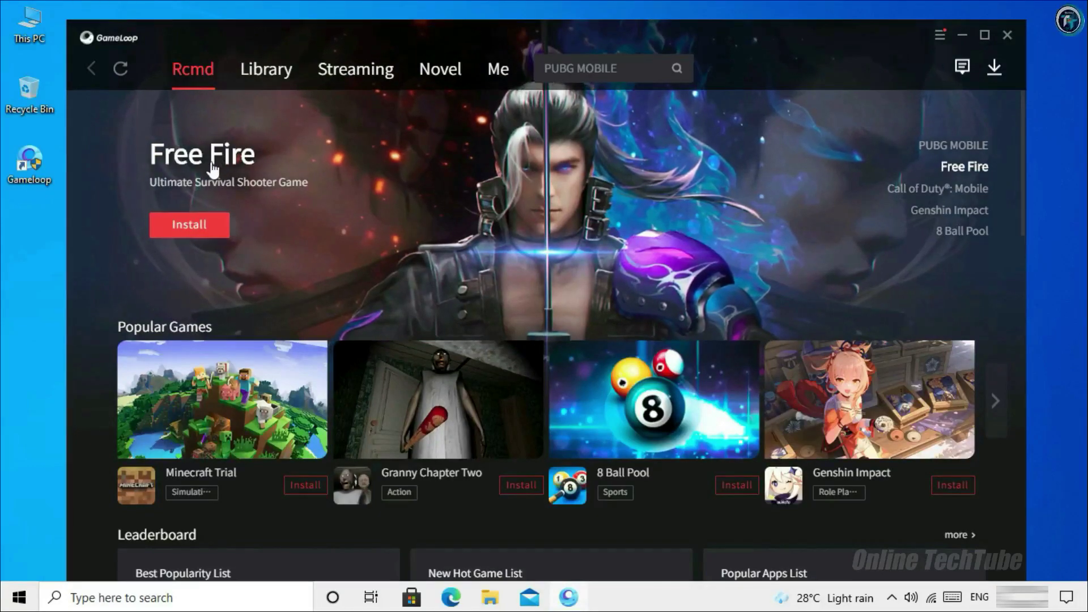
Try to install Free Fire from GameLoop's recommended games, check the download manager, and retry the download.
left_click(213, 237)
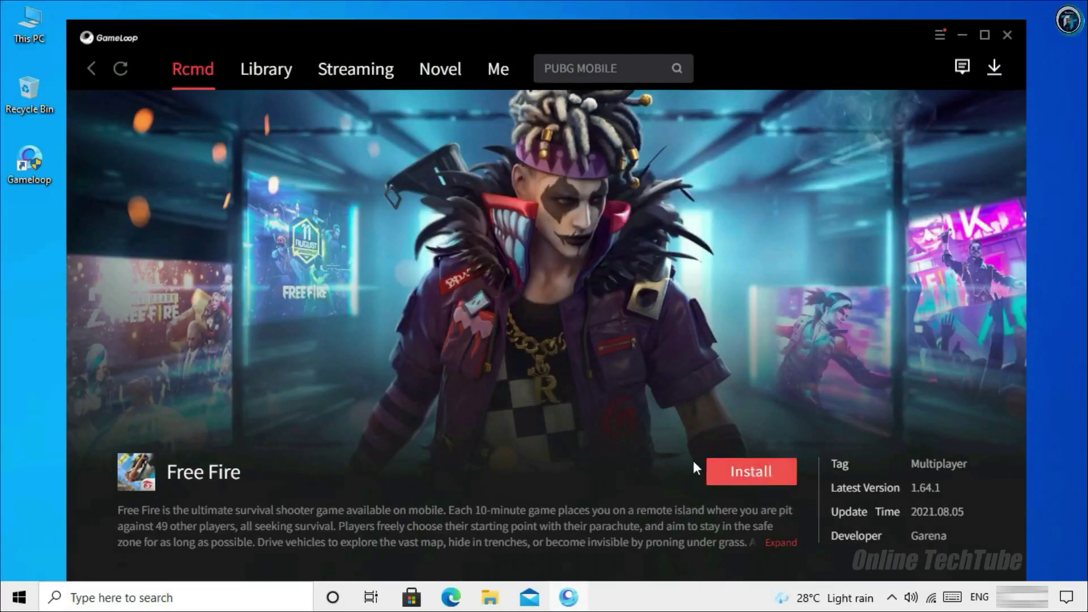
left_click(750, 481)
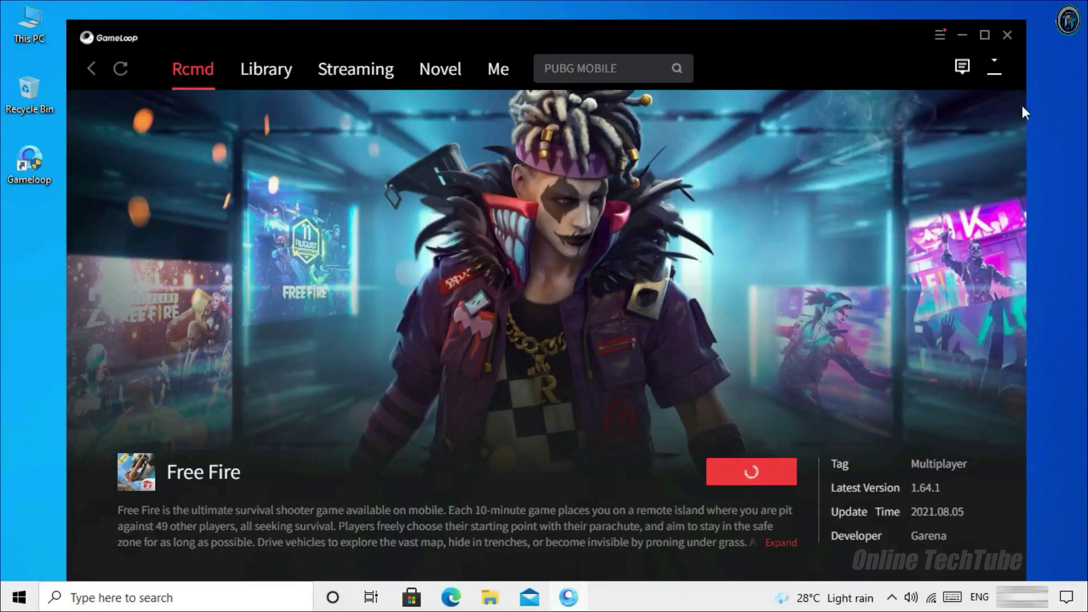
left_click(996, 68)
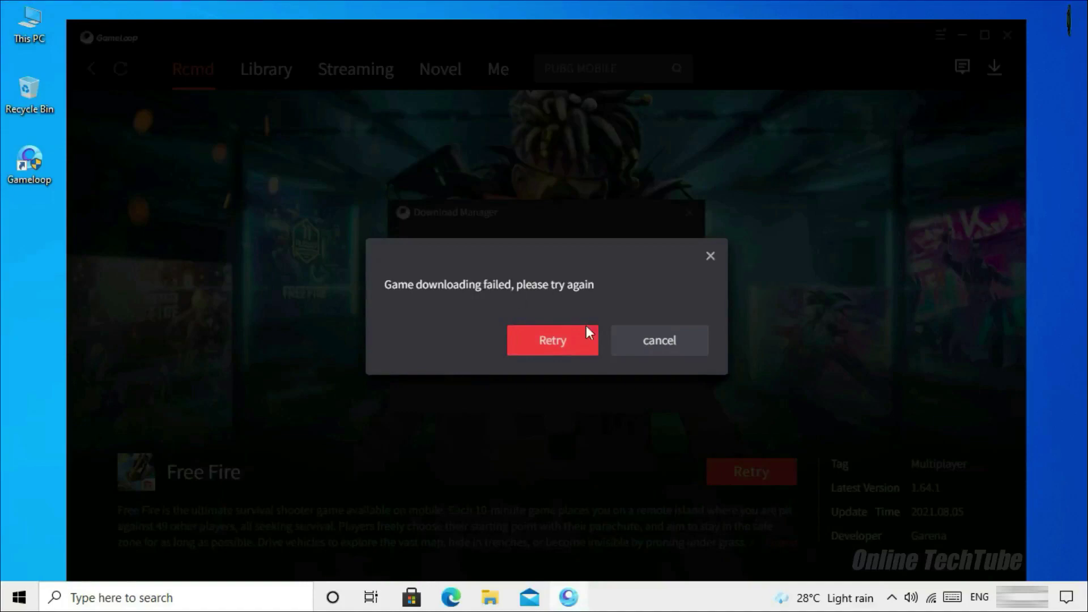
left_click(544, 340)
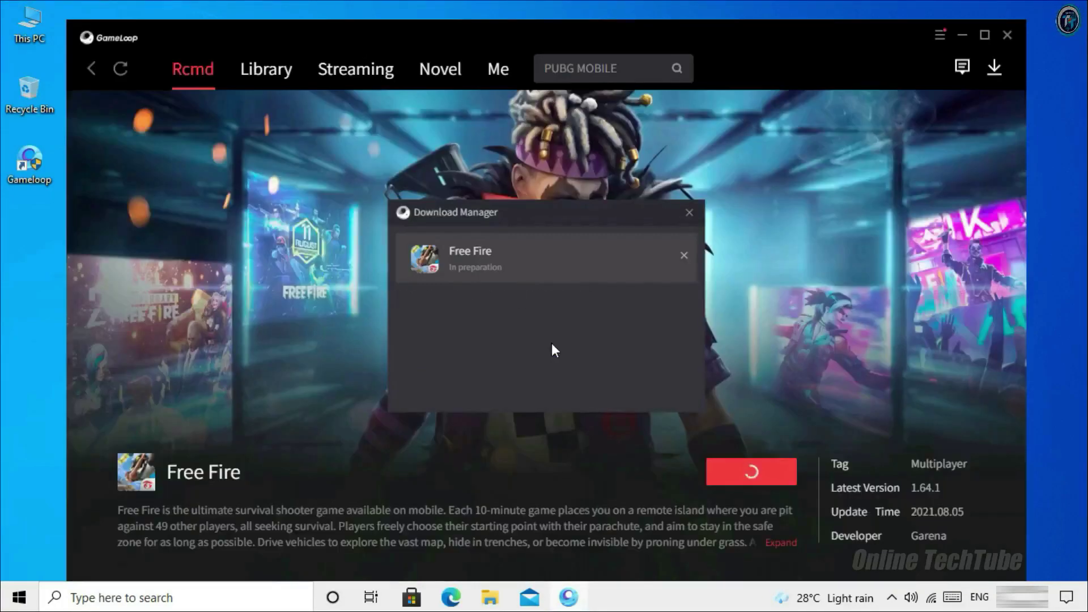
Dismiss the failed download, remove Free Fire from the download queue, and close the Download Manager.
left_click(684, 258)
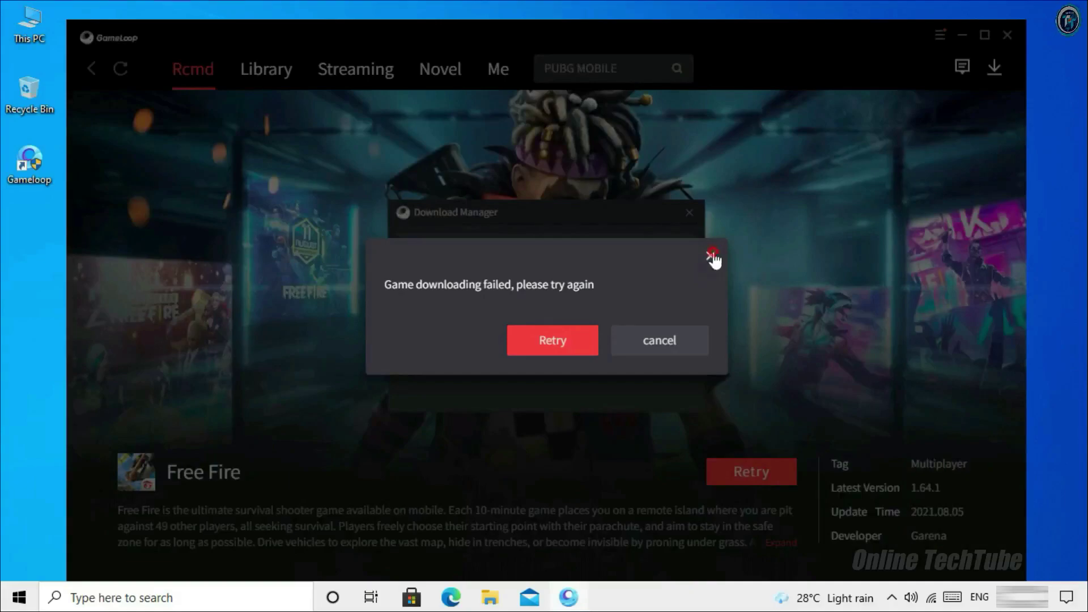
left_click(710, 256)
left_click(657, 256)
left_click(584, 347)
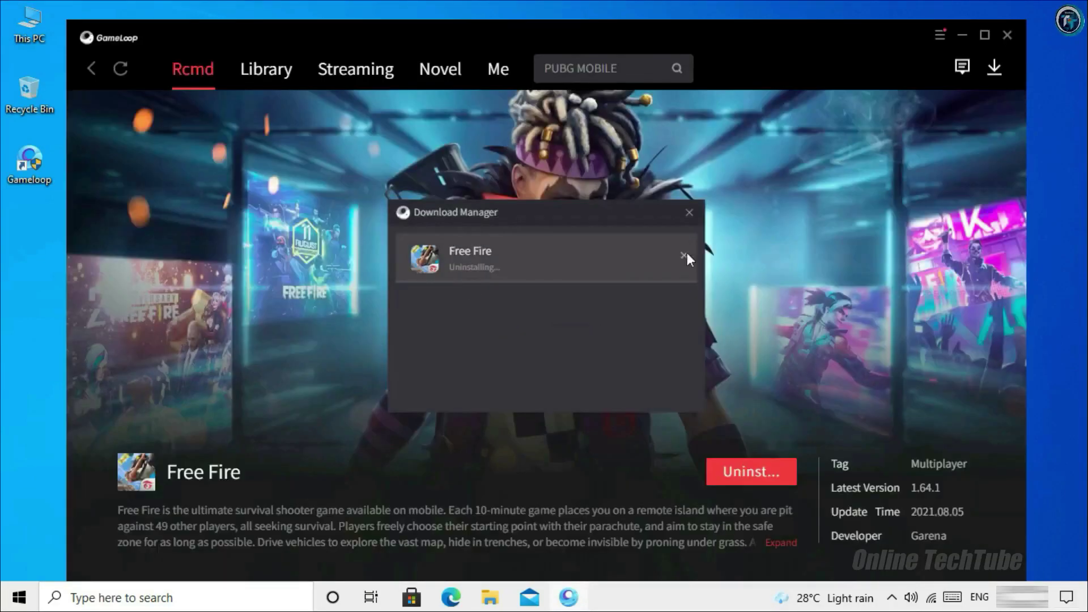
left_click(690, 216)
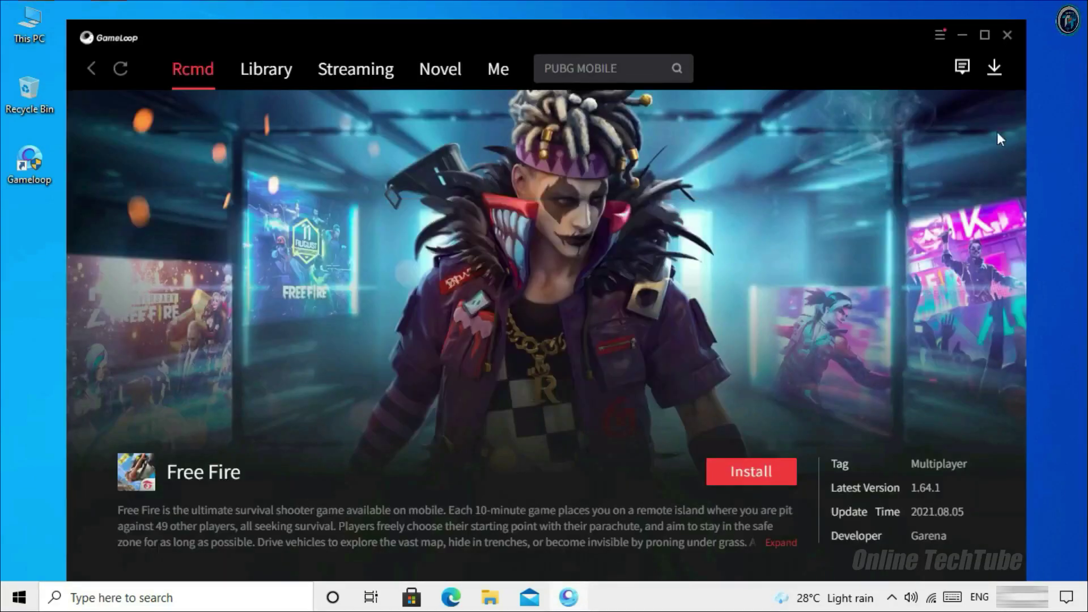
Close the GameLoop window and quit its background process completely.
left_click(1008, 38)
left_click(892, 597)
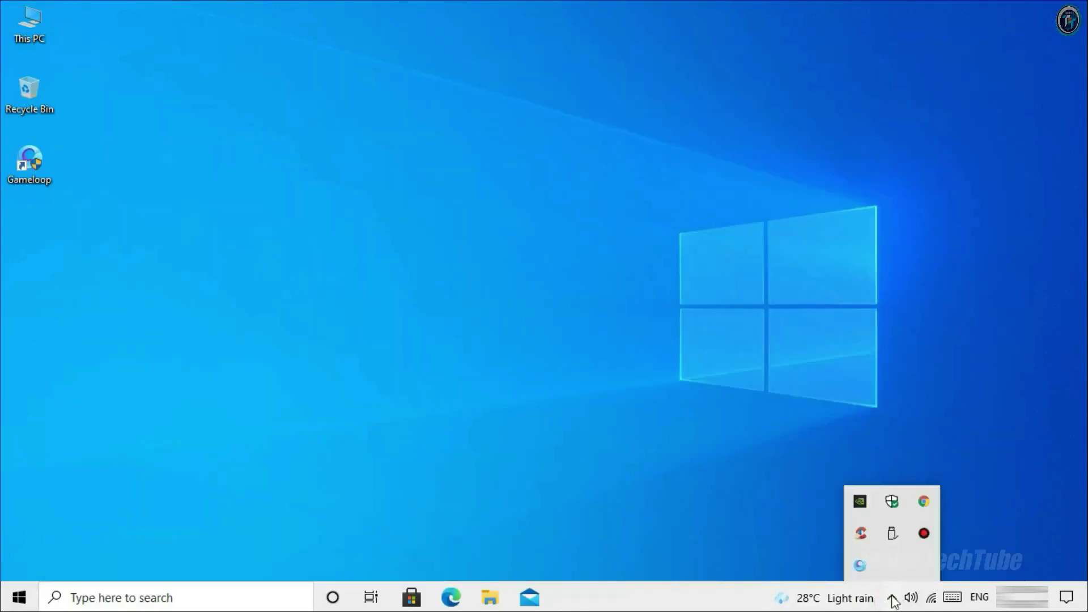
right_click(861, 565)
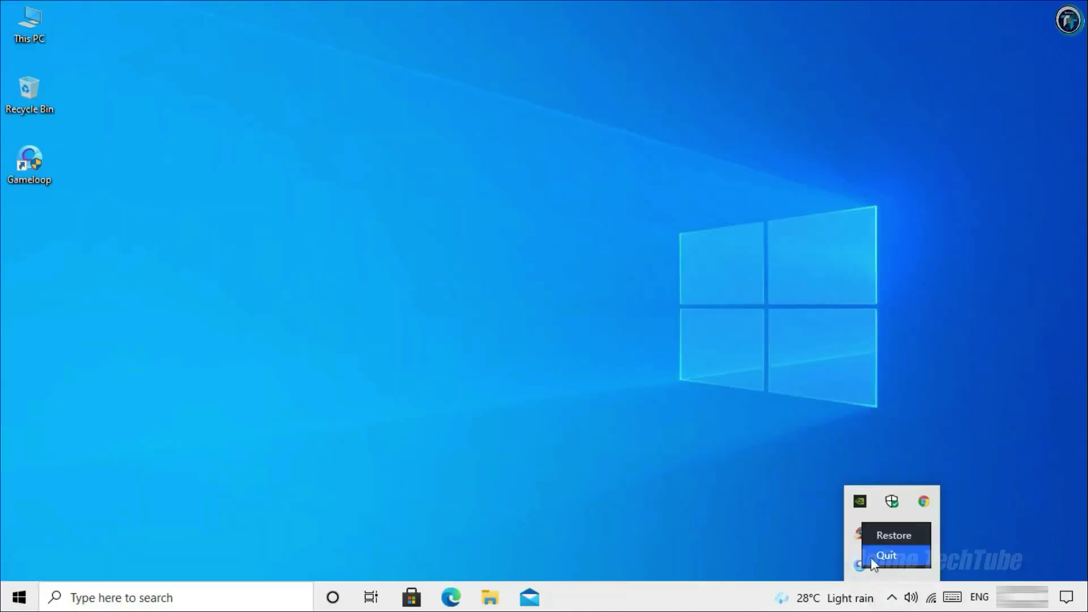
left_click(916, 556)
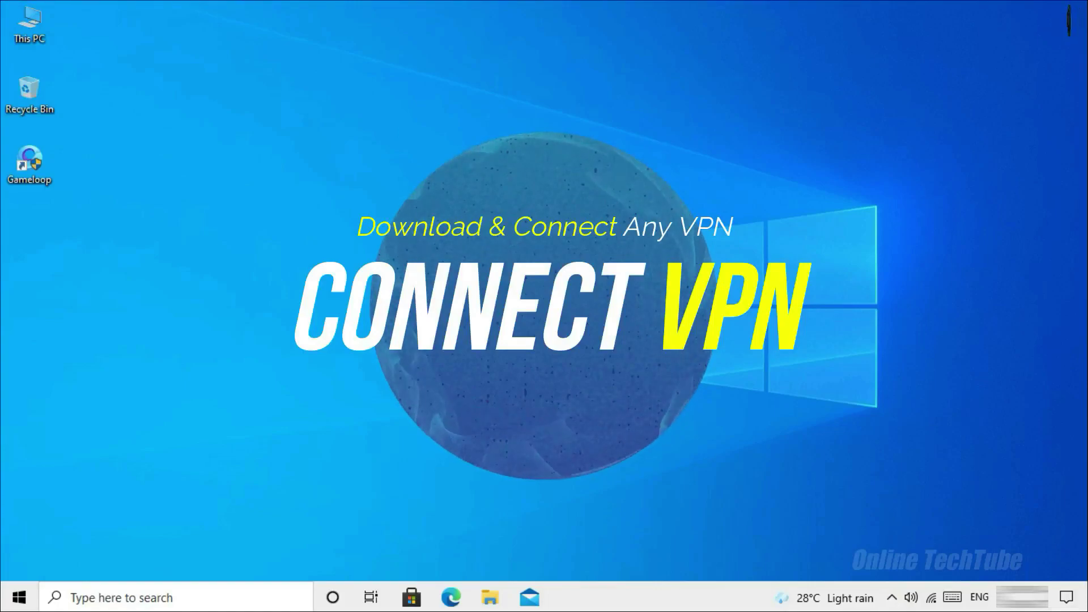
Switch to Google Chrome and search the web for "windscribe vpn for pc".
key("super")
scroll(391, 471, "down", 3)
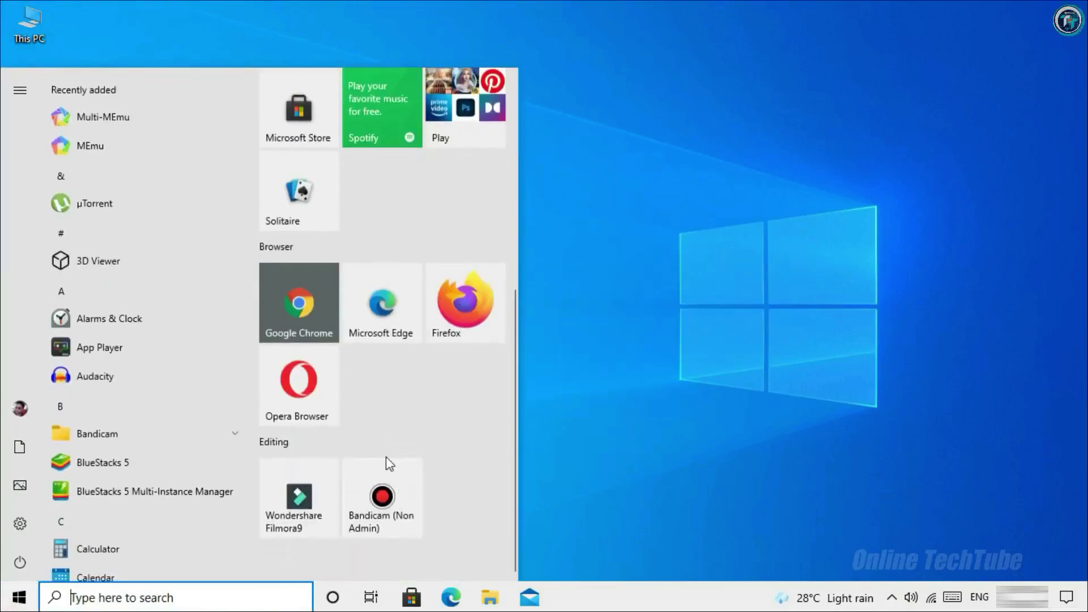
left_click(295, 308)
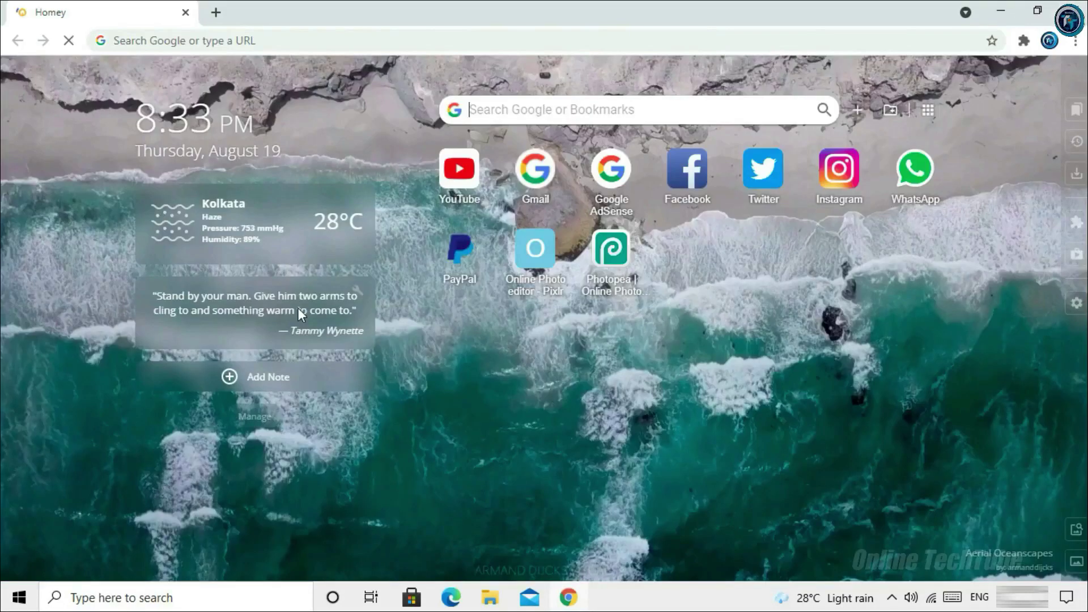
left_click(294, 36)
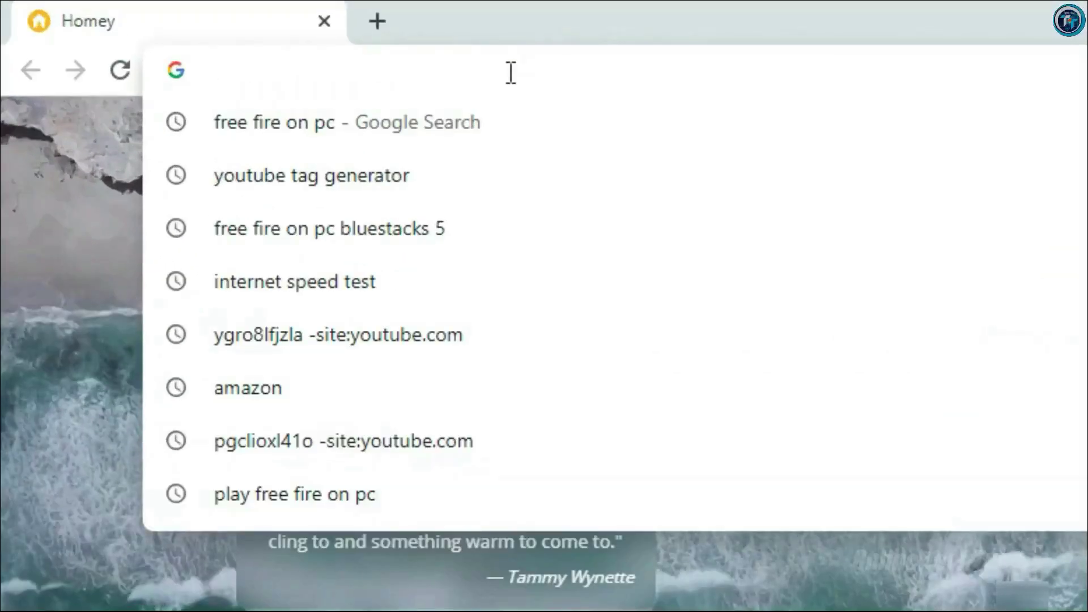
type("Wi")
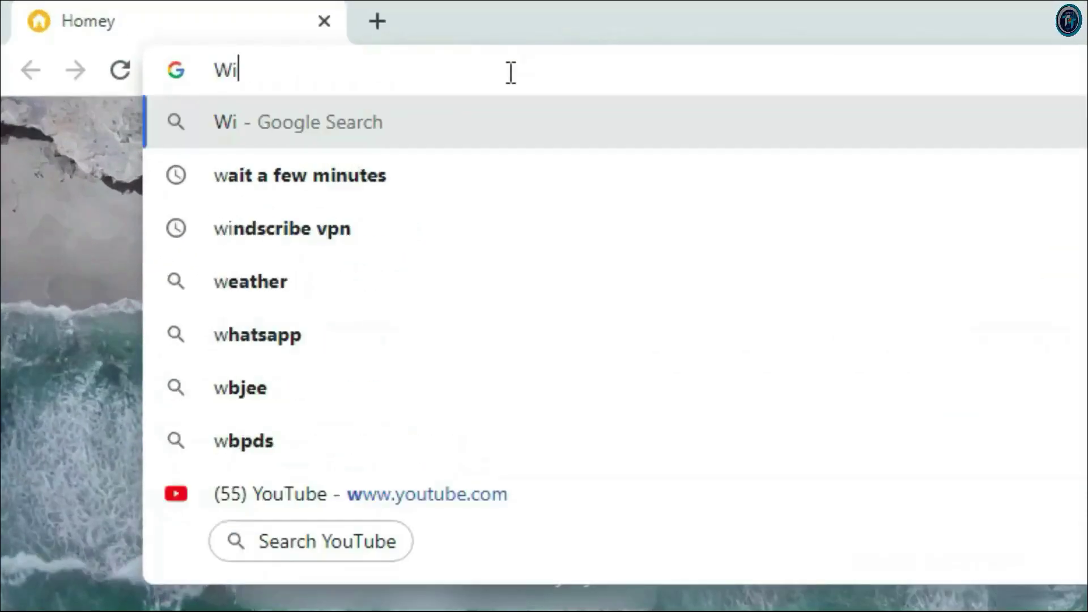
type("ndscribe VPN")
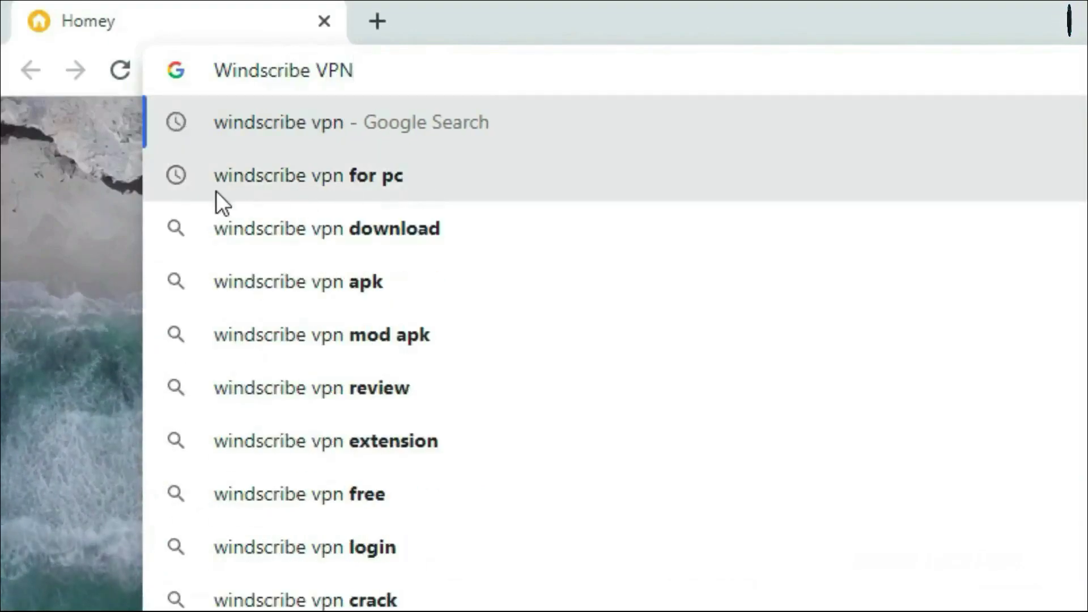
left_click(417, 184)
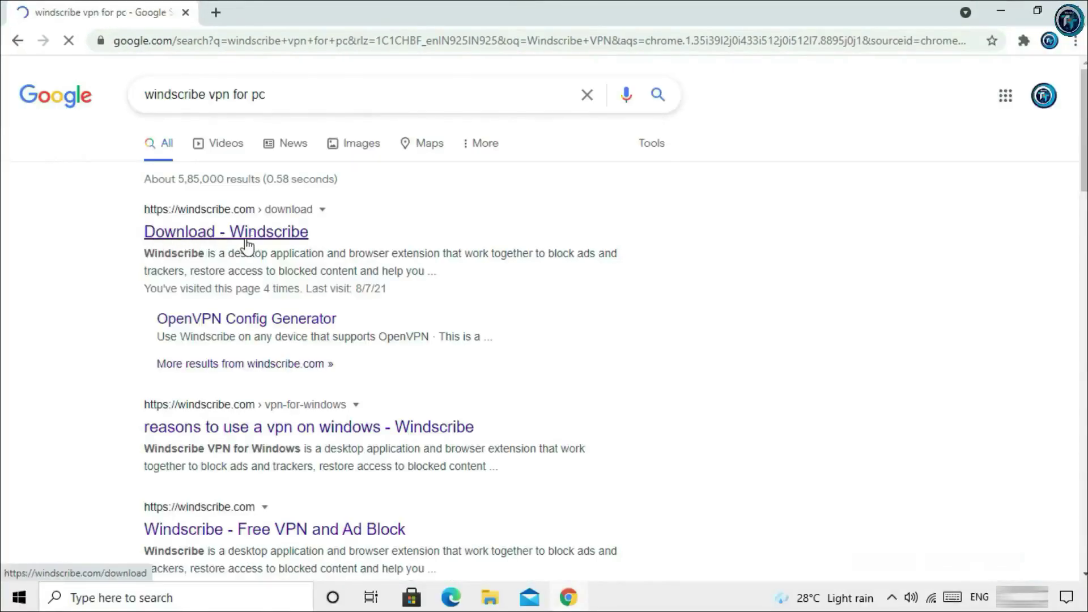
Open the Windscribe website from the search results and go to its download page.
left_click(182, 233)
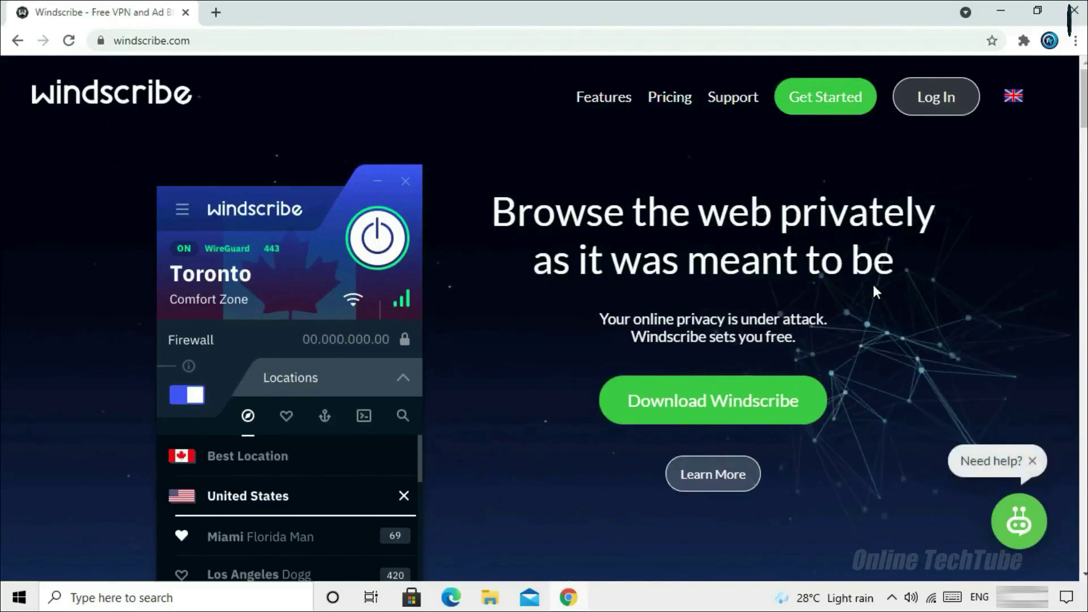
left_click_drag(501, 210, 933, 252)
left_click(944, 249)
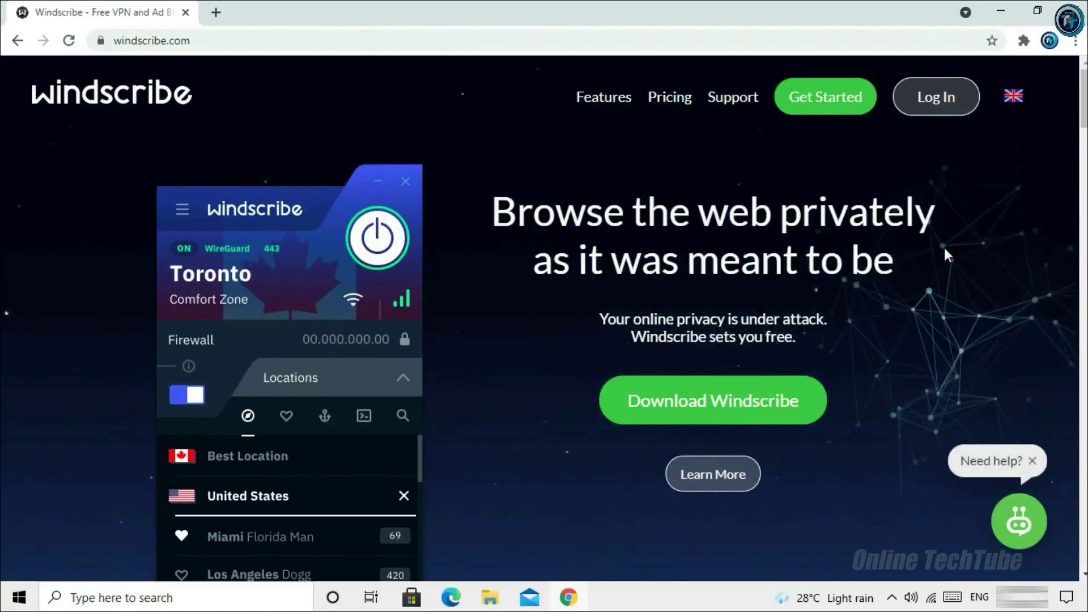
scroll(320, 284, "down", 1)
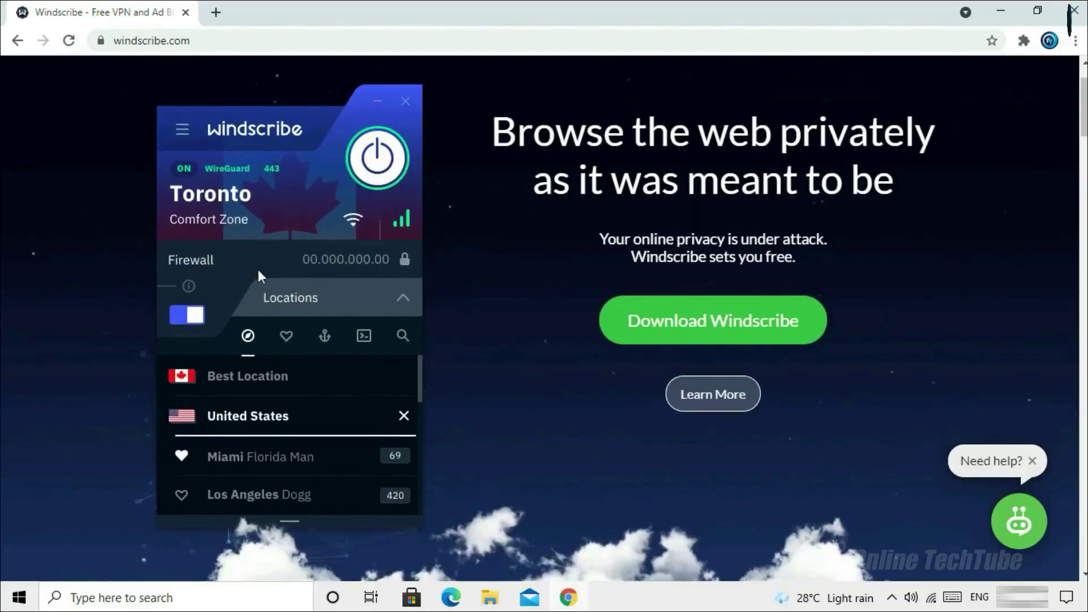
scroll(430, 341, "up", 1)
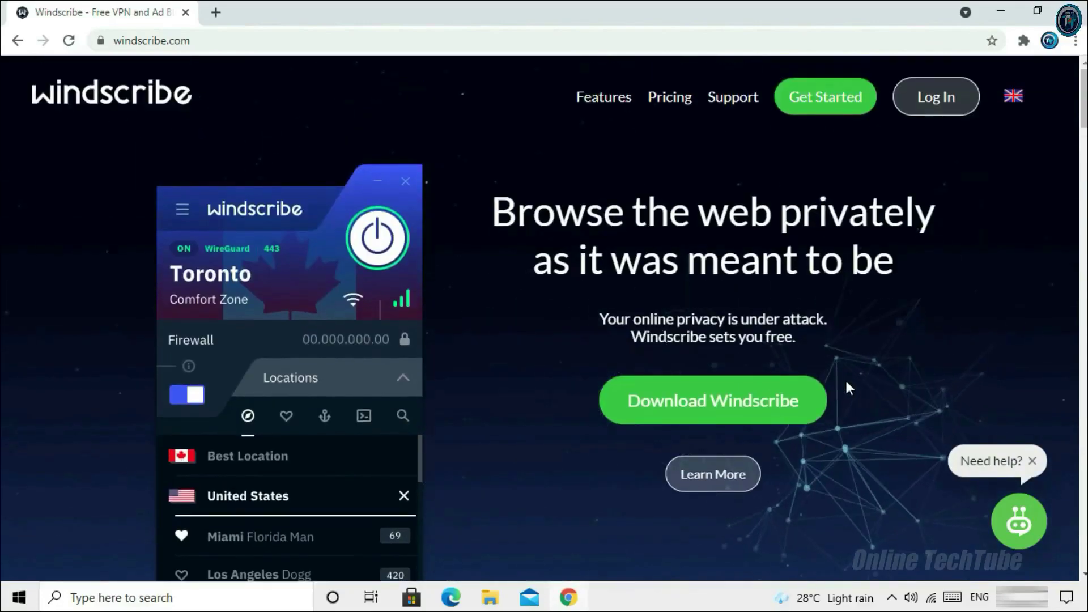
left_click(670, 417)
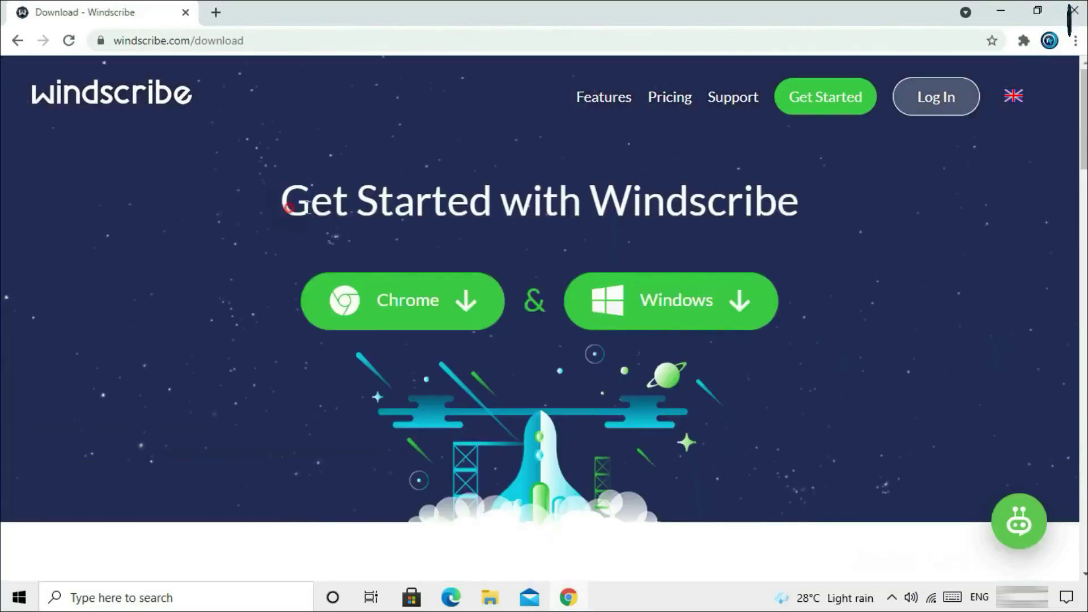
Download the Windows version of Windscribe and show Windscribe.exe in its folder.
left_click_drag(286, 207, 825, 206)
left_click(843, 304)
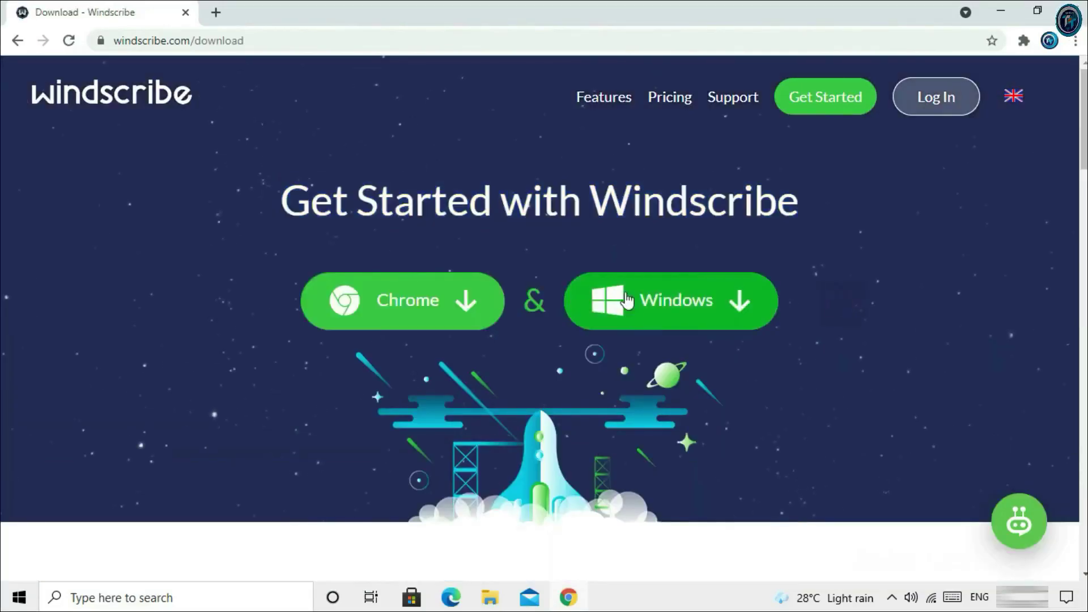
left_click(667, 306)
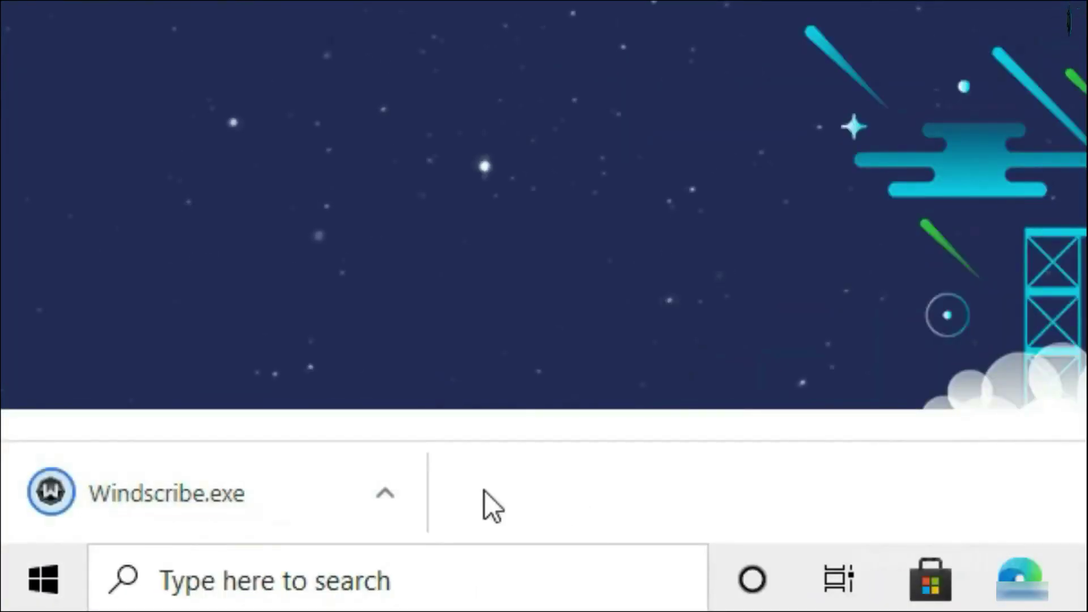
left_click(378, 493)
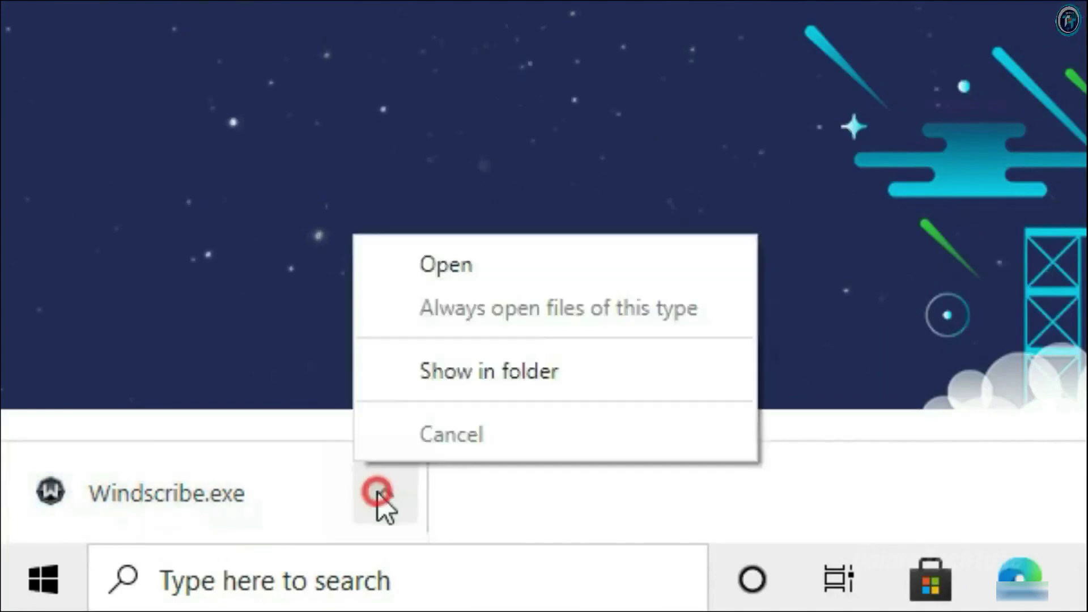
left_click(440, 393)
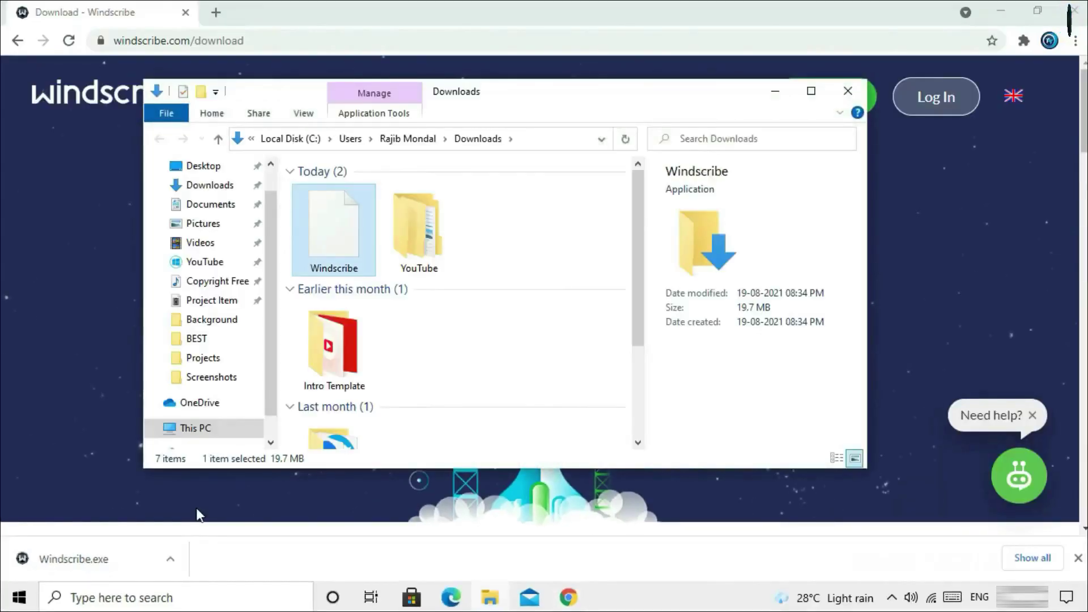
Run the downloaded Windscribe installer as administrator and minimize the Downloads window.
mouse_move(513, 95)
left_mouse_down()
mouse_move(615, 92)
mouse_move(530, 107)
mouse_move(527, 93)
left_mouse_up()
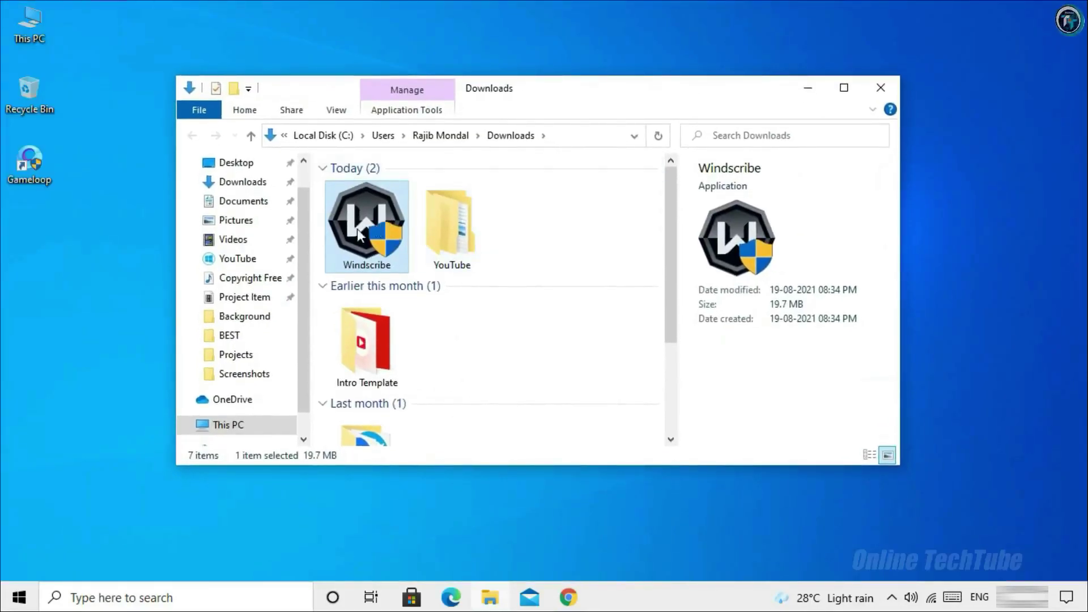
right_click(356, 209)
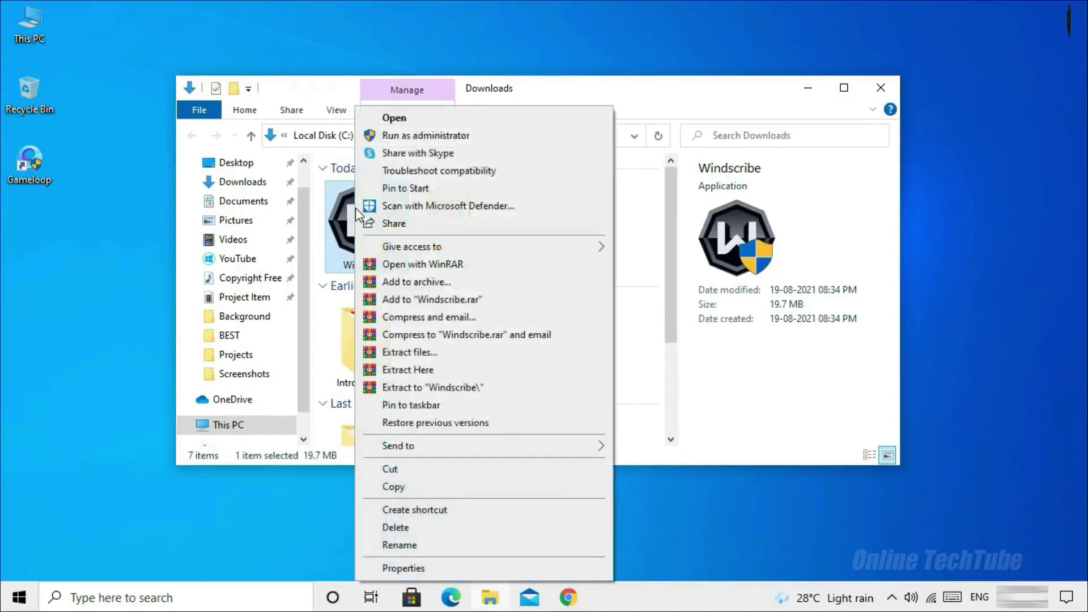
left_click(466, 141)
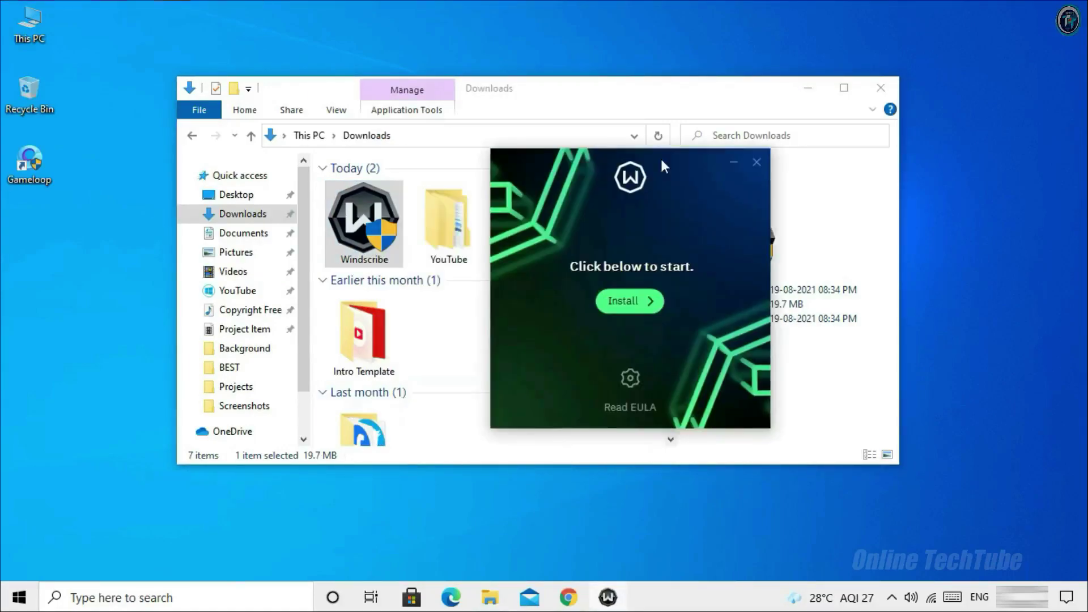
left_click(807, 88)
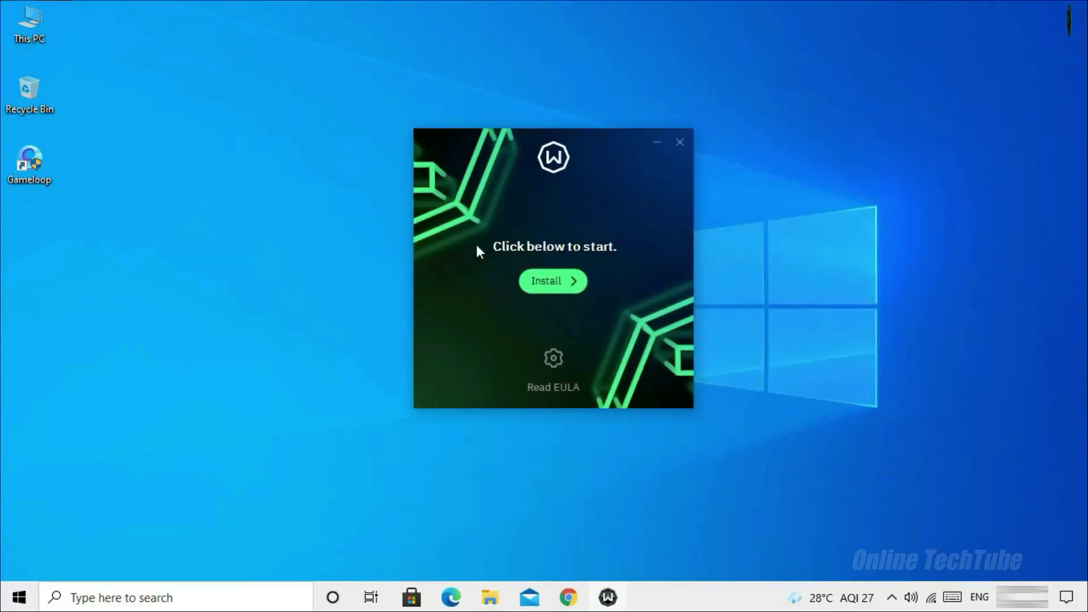
Accept the install settings with the desktop shortcut enabled and install Windscribe.
left_click(547, 359)
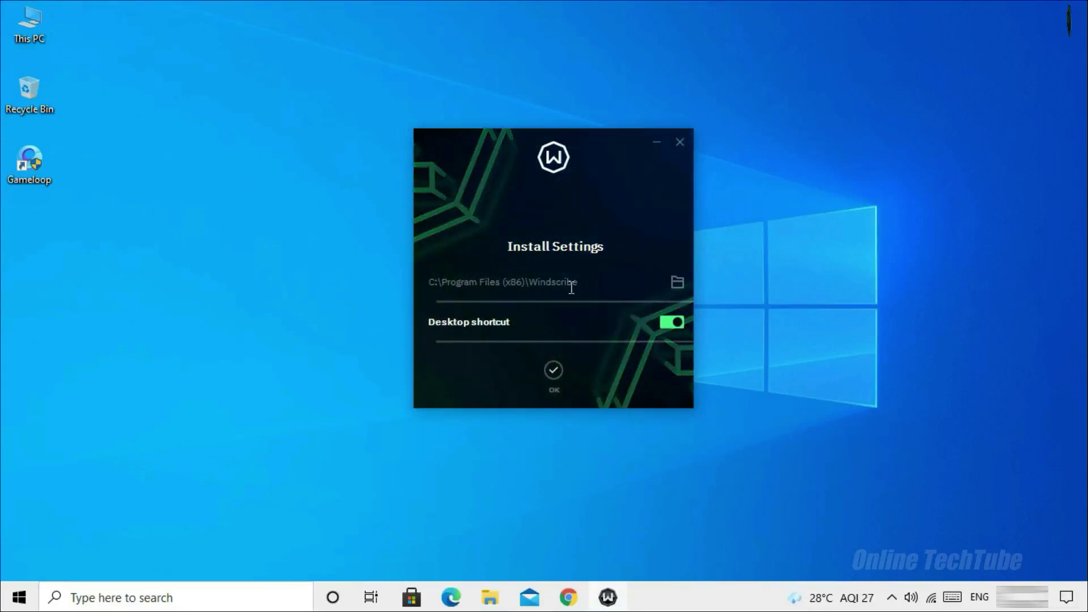
left_click(552, 375)
left_click(544, 287)
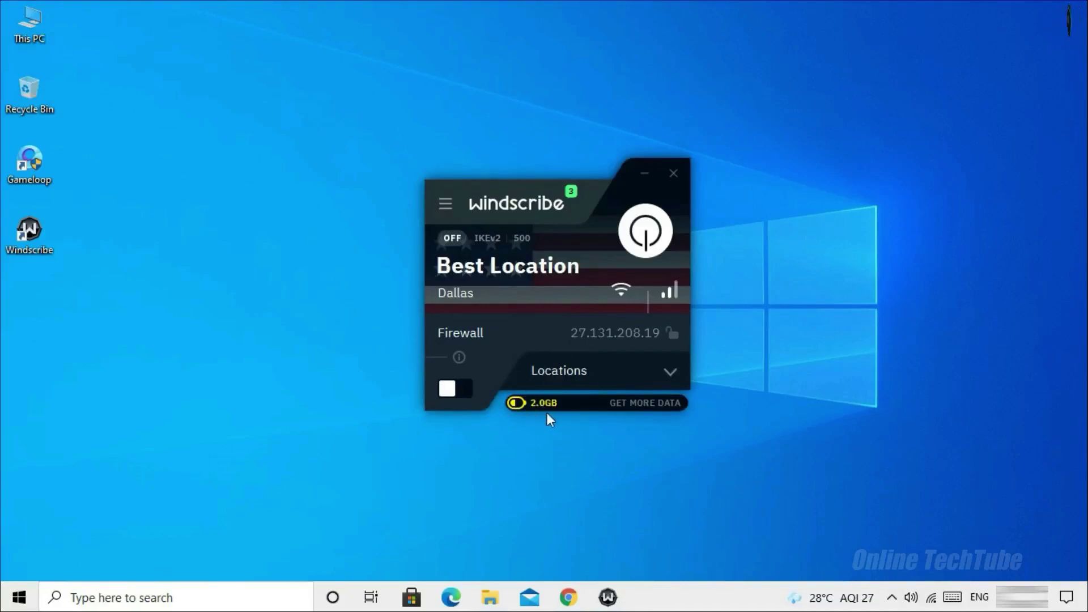
Look through Windscribe's general preferences and its list of server locations.
left_click(446, 205)
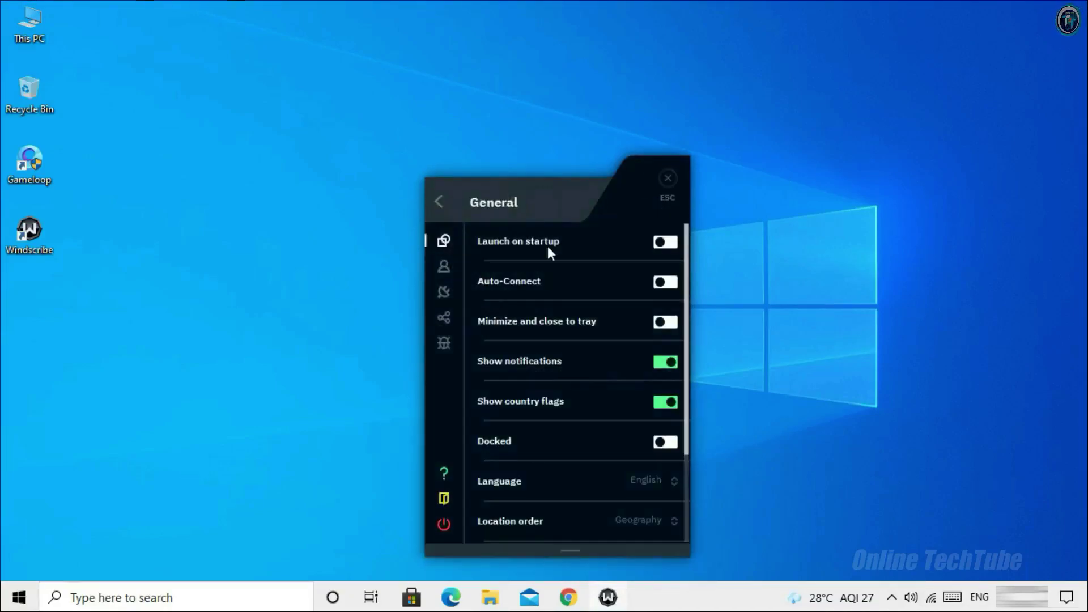
left_click(440, 203)
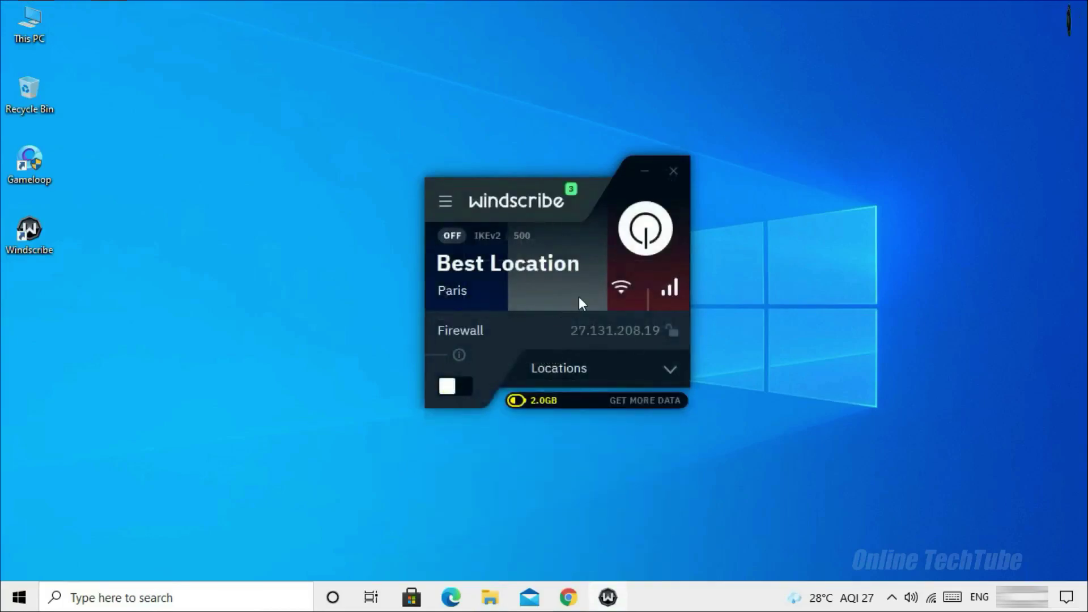
left_click(669, 374)
scroll(586, 428, "down", 5)
scroll(585, 427, "up", 5)
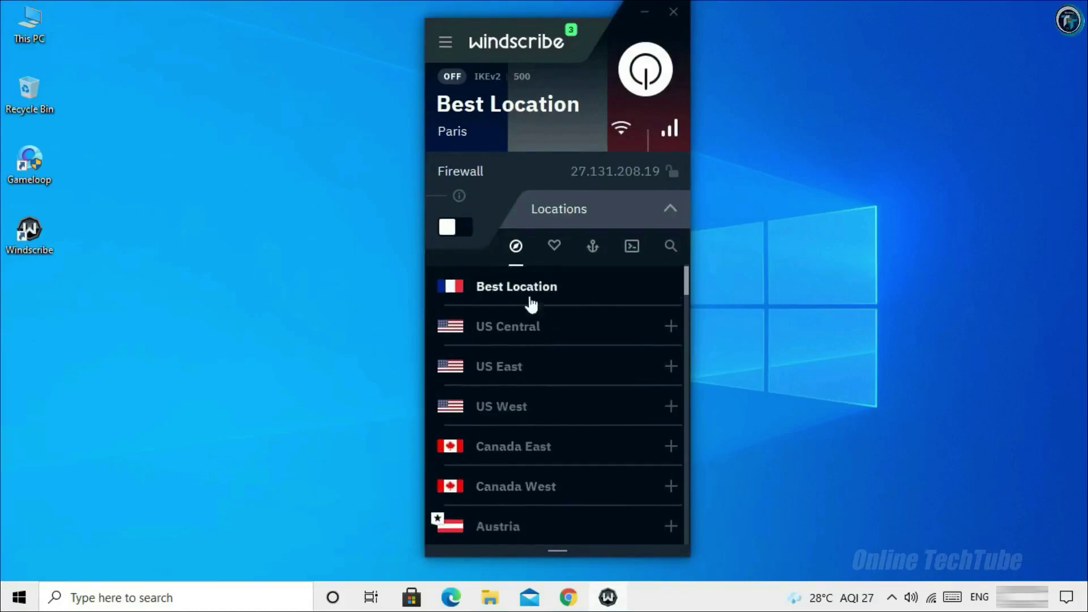
left_click(669, 210)
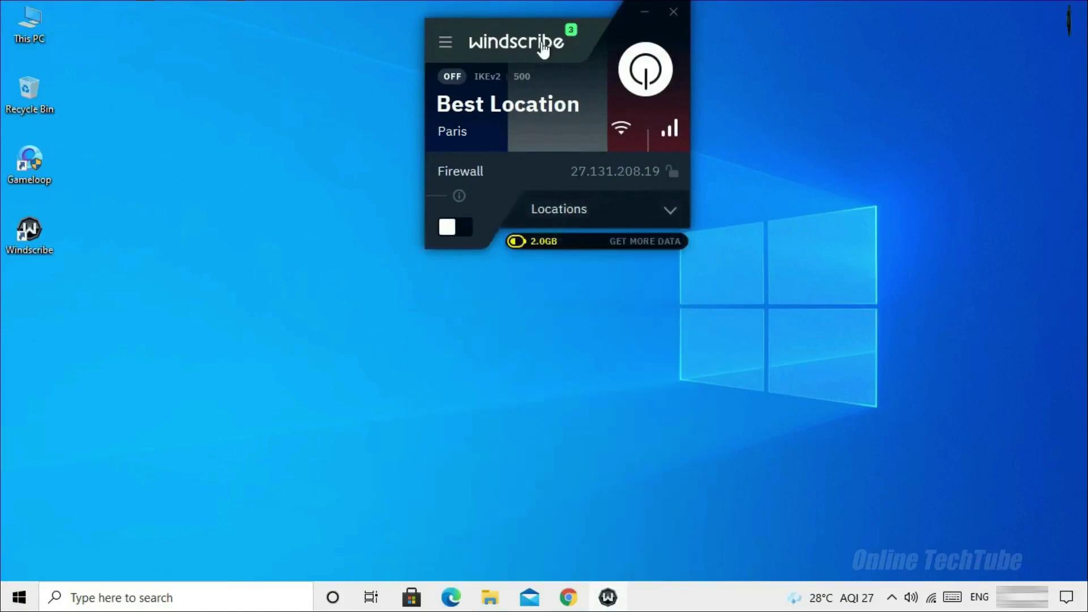
Connect Windscribe to Best Location (Paris) and minimize its window.
left_click_drag(623, 28, 583, 232)
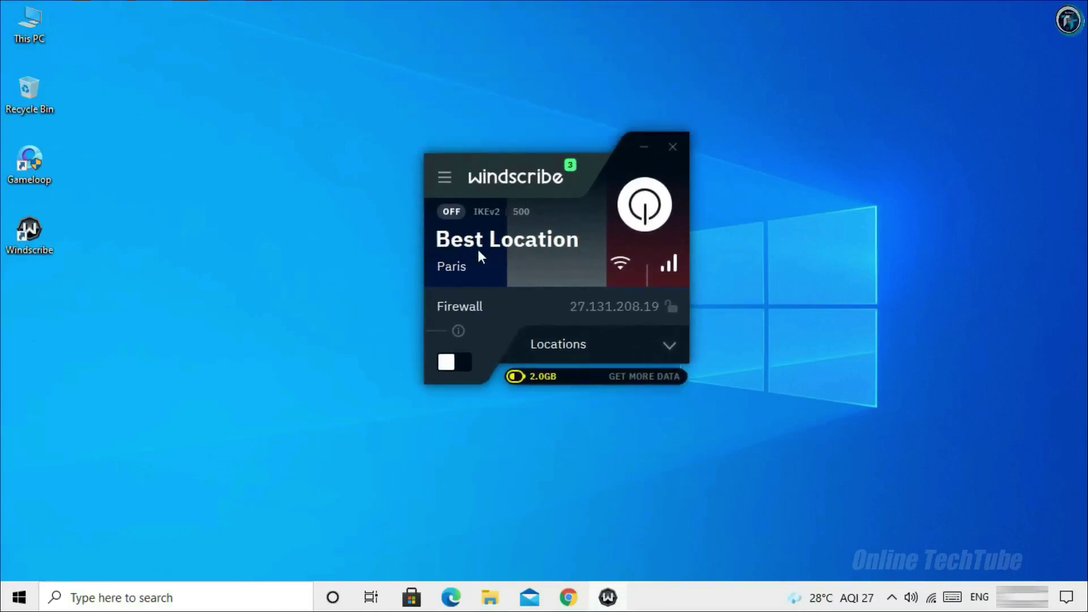
left_click(647, 218)
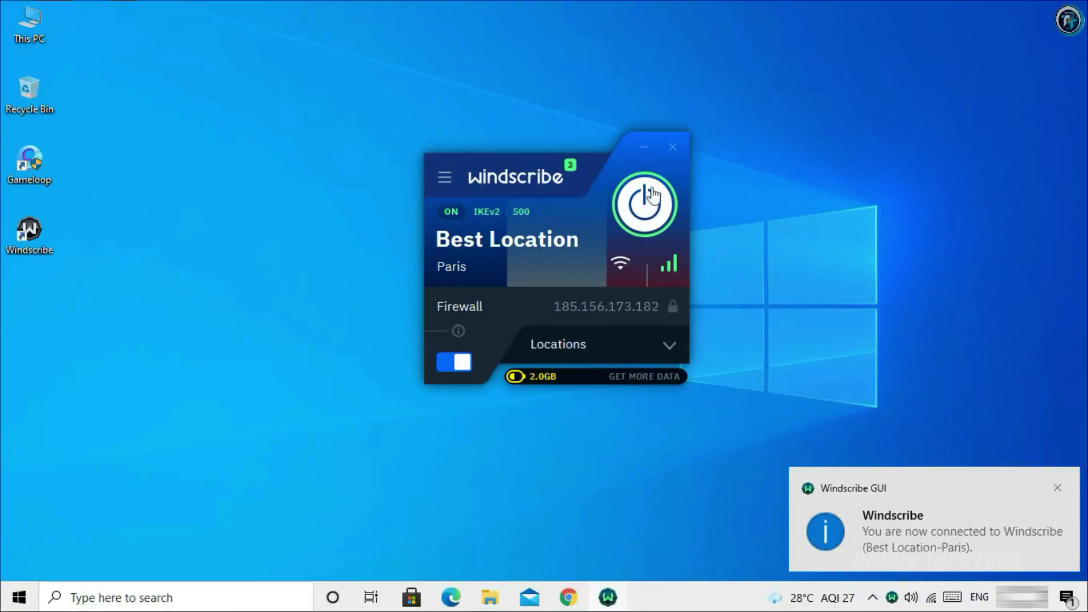
left_click(644, 147)
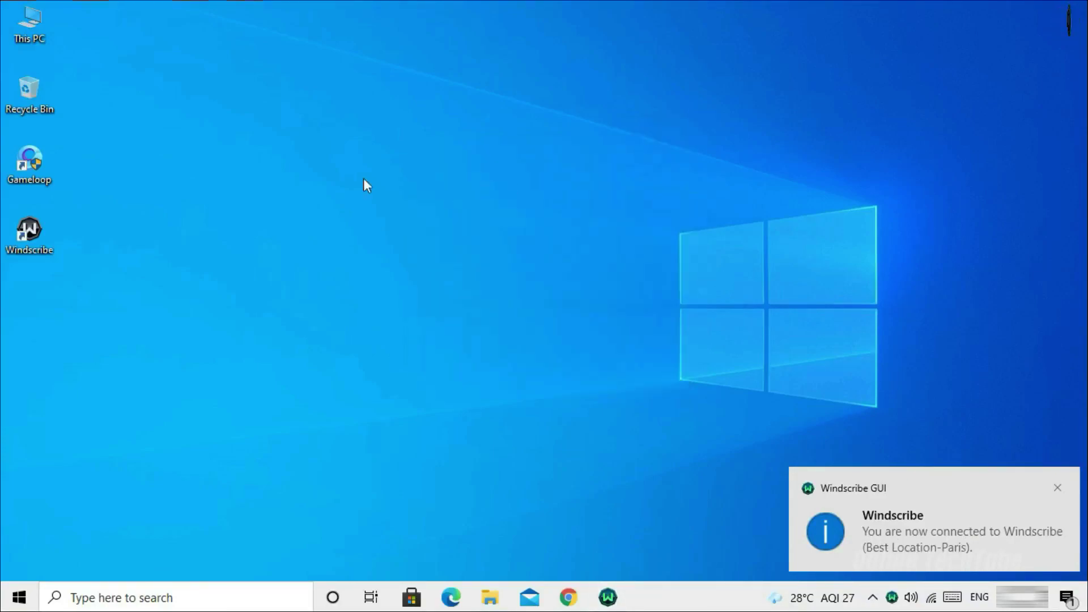
Switch to GameLoop and delete the paused Free Fire task from the Download Manager.
double_click(31, 155)
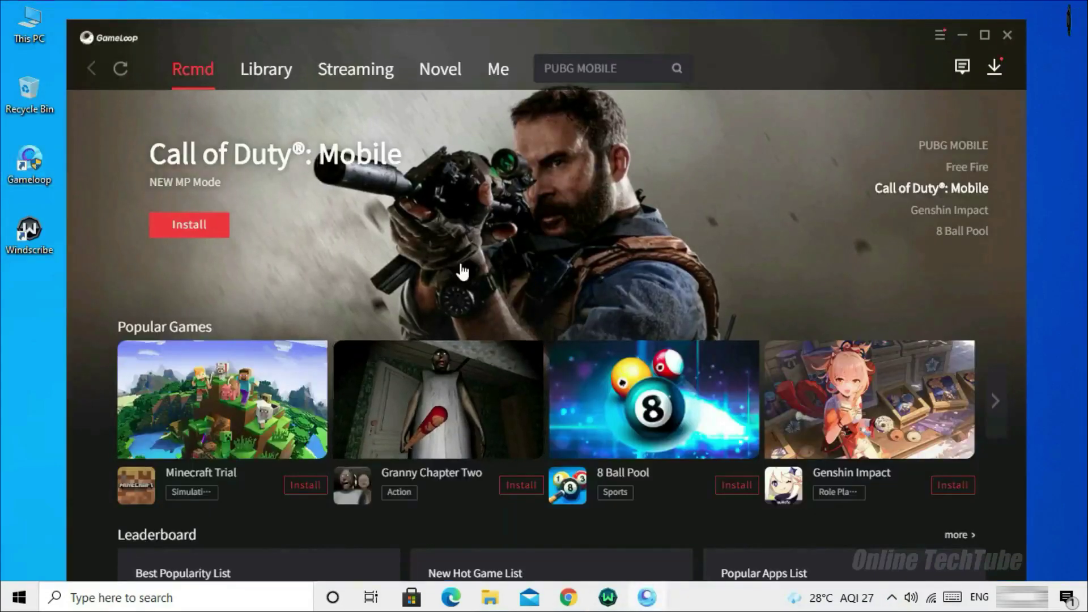
left_click(993, 68)
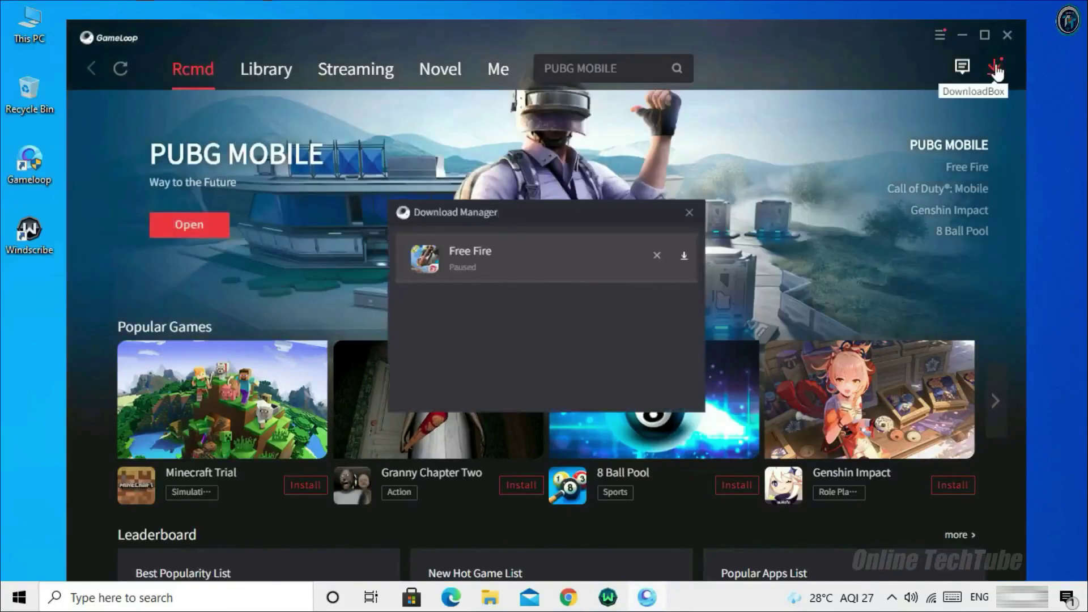
left_click(656, 256)
left_click(549, 346)
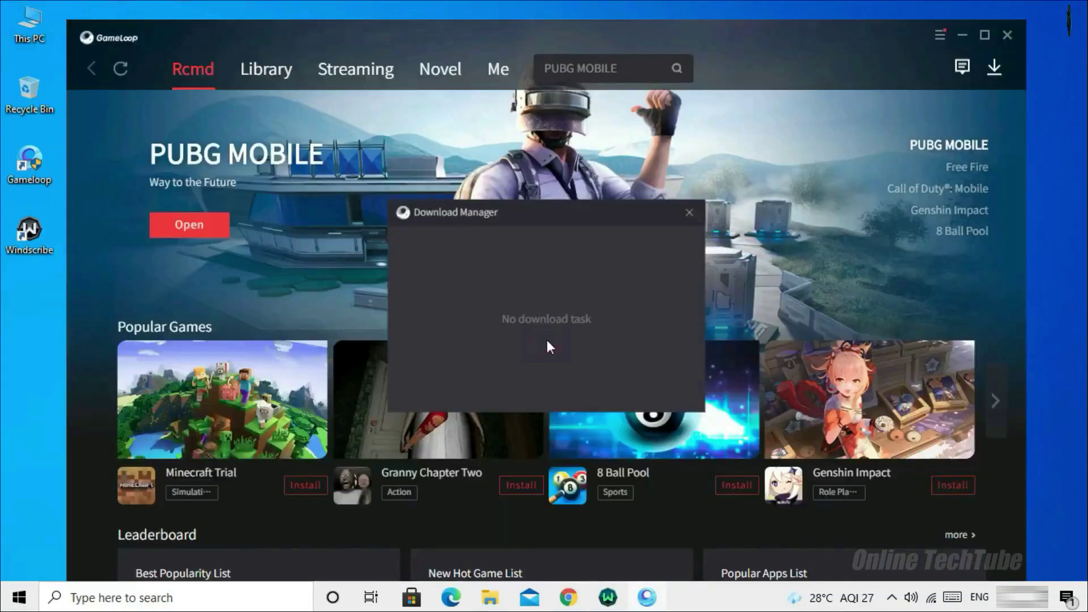
left_click(688, 214)
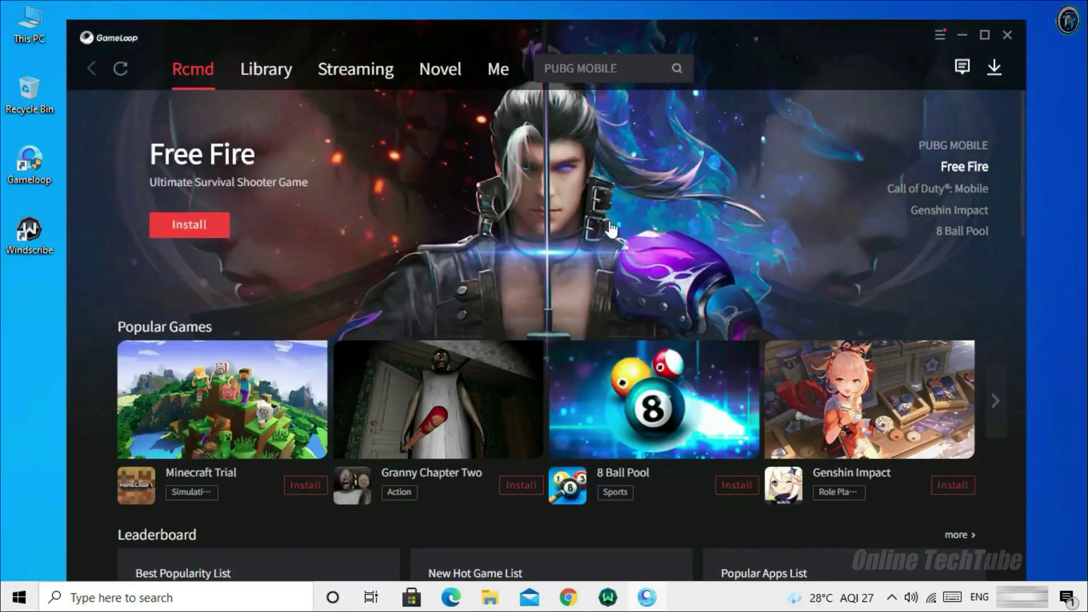
Start a new Free Fire installation from its game page and check the download list.
left_click(501, 214)
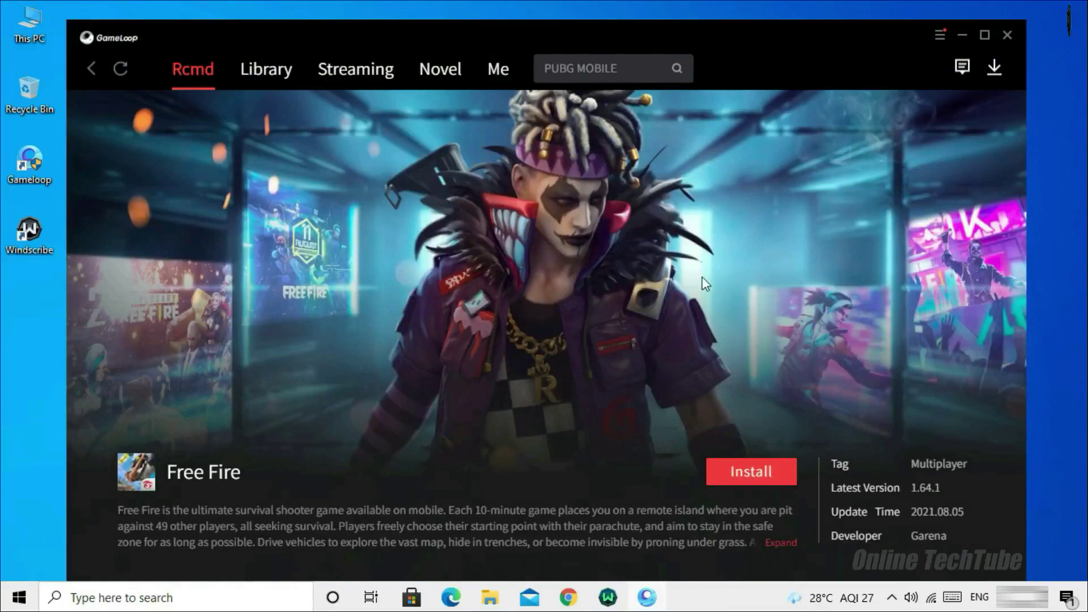
left_click(749, 473)
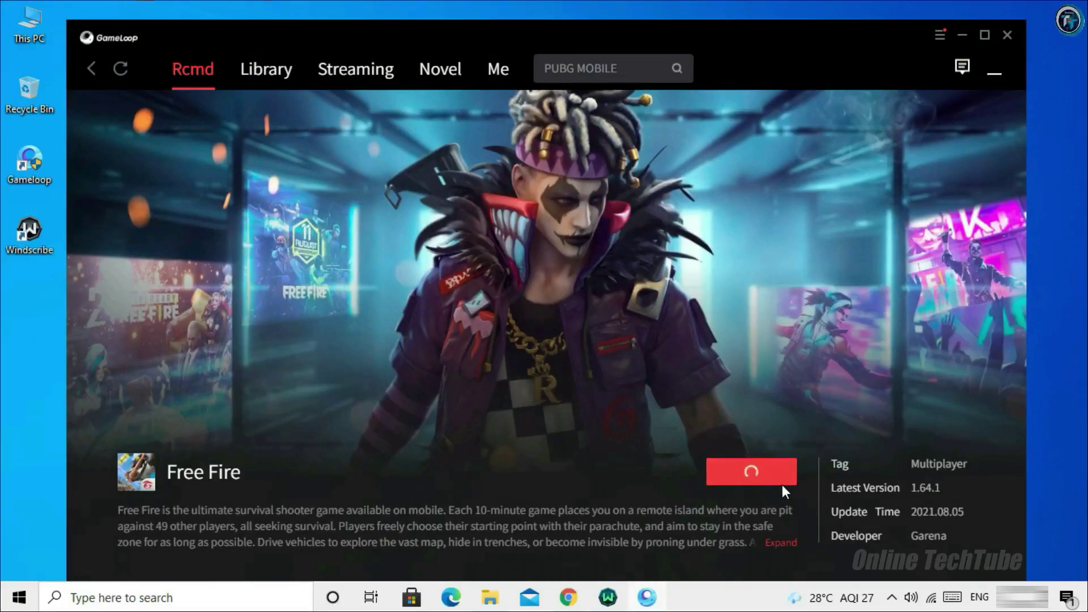
left_click(995, 72)
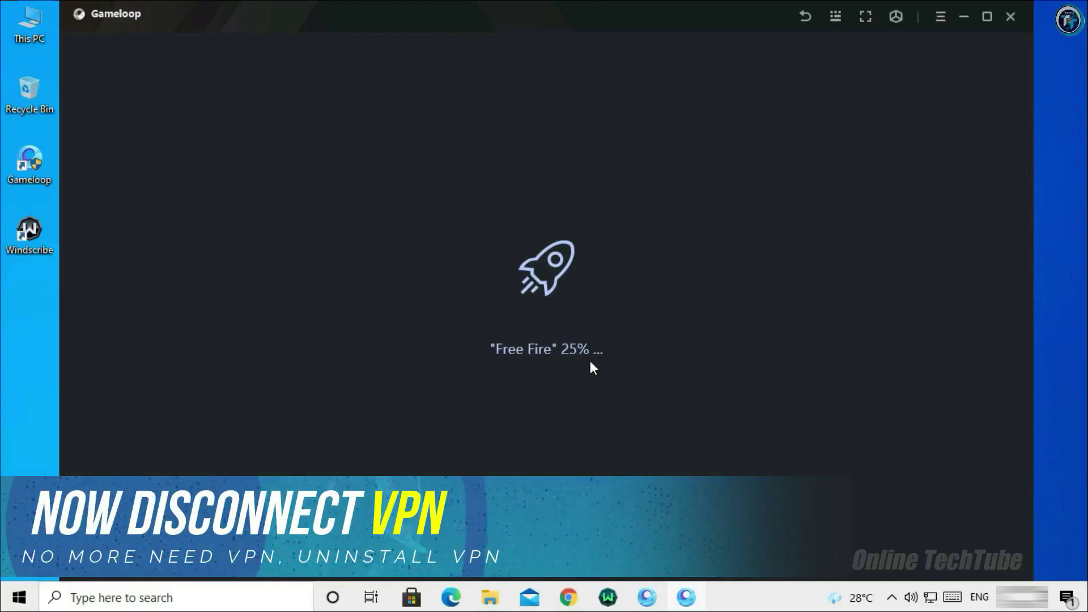
Switch to Windscribe, disconnect the VPN and close the program.
left_click(599, 598)
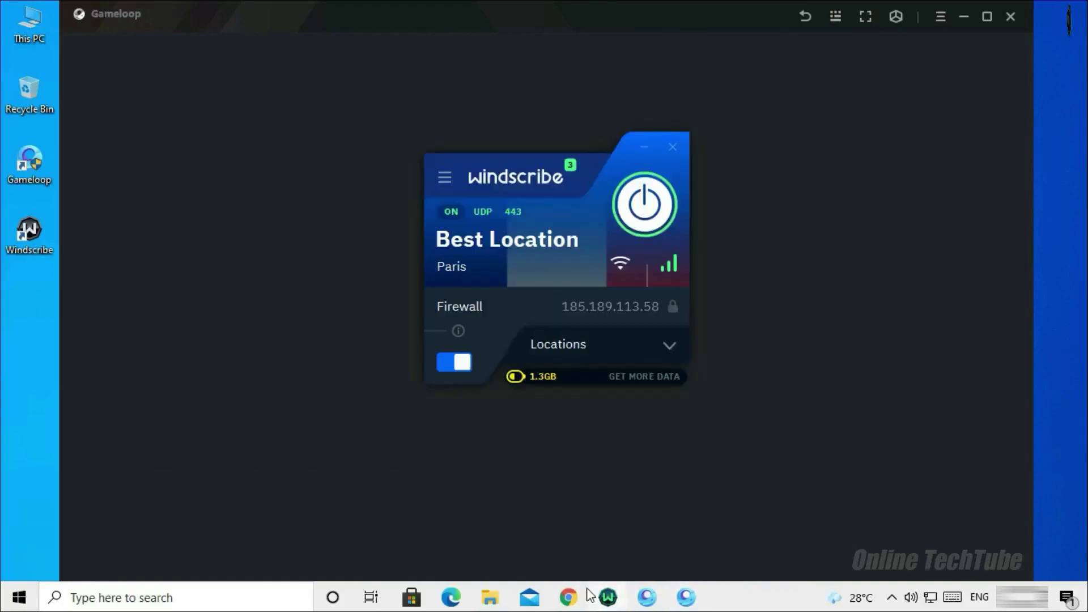
left_click(643, 207)
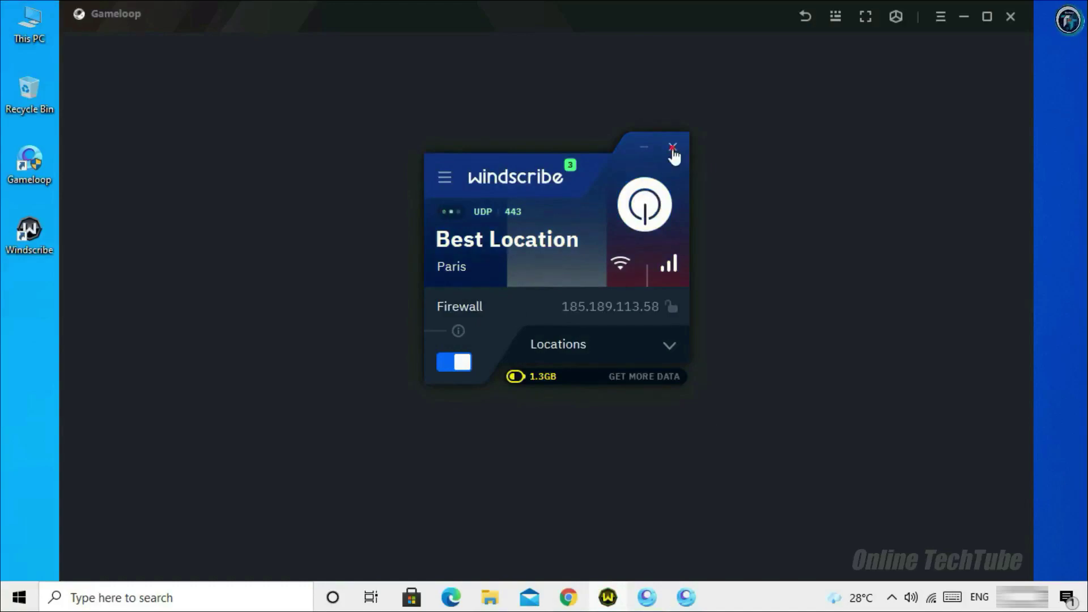
left_click(672, 149)
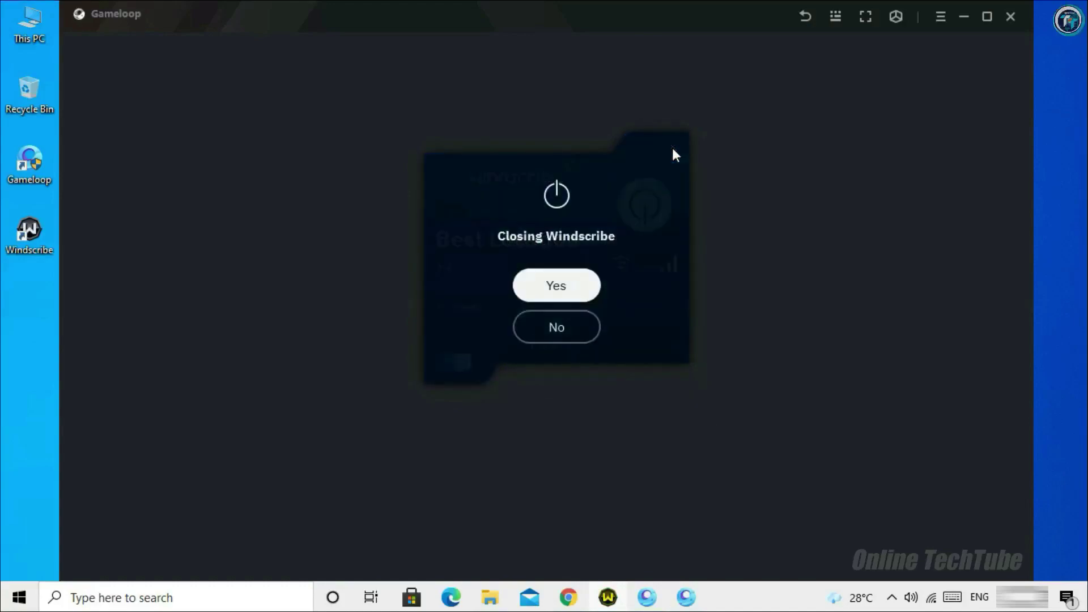
left_click(557, 286)
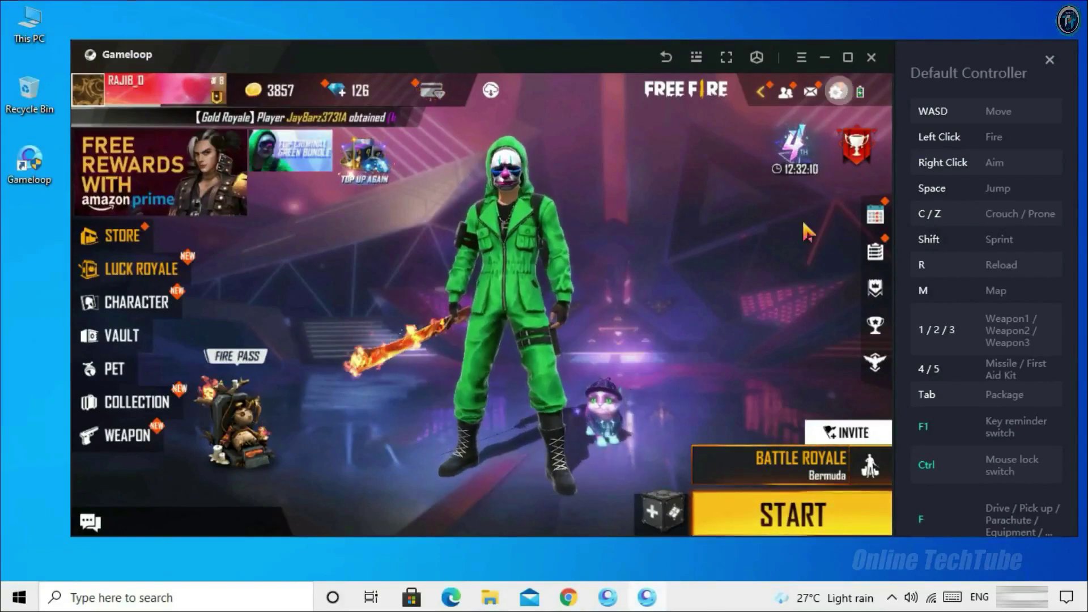
In Free Fire's display settings, set High Res. to High, Shadow to On and High FPS to High.
left_click(836, 92)
left_click(152, 193)
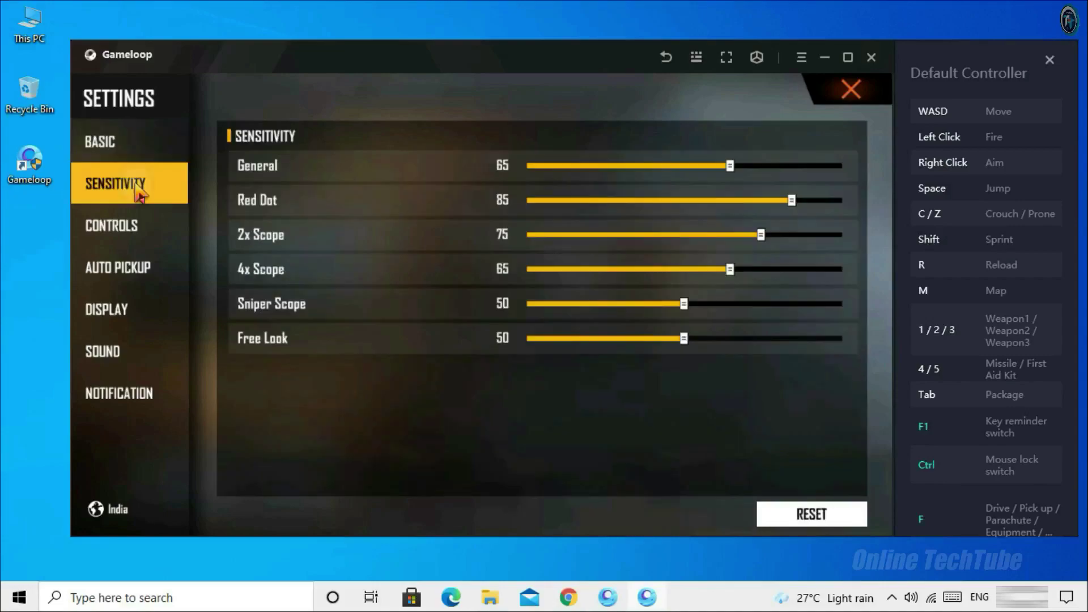
left_click(117, 227)
left_click(119, 272)
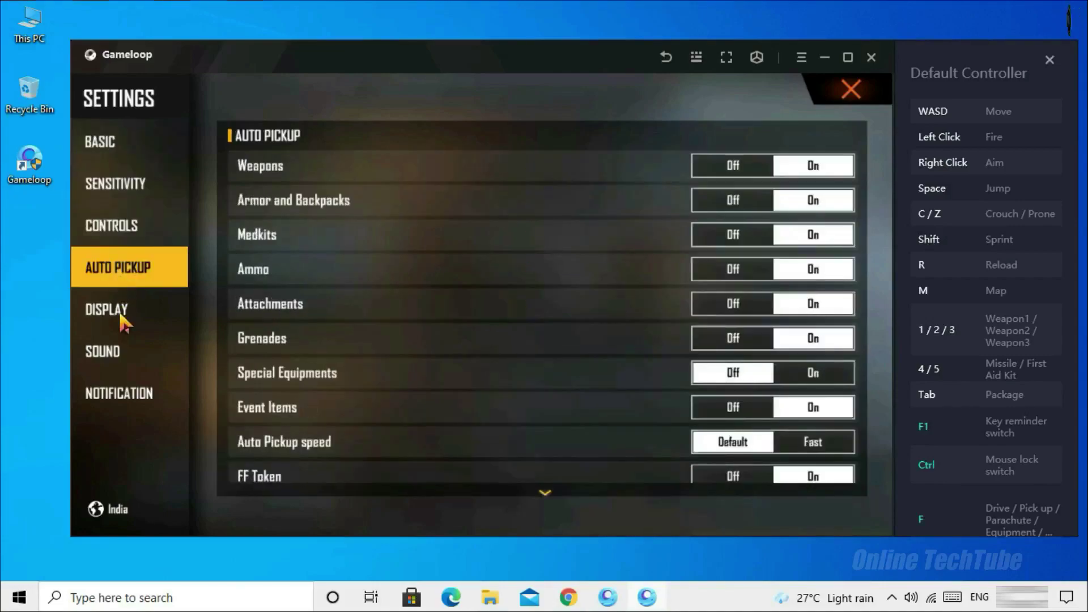
left_click(121, 317)
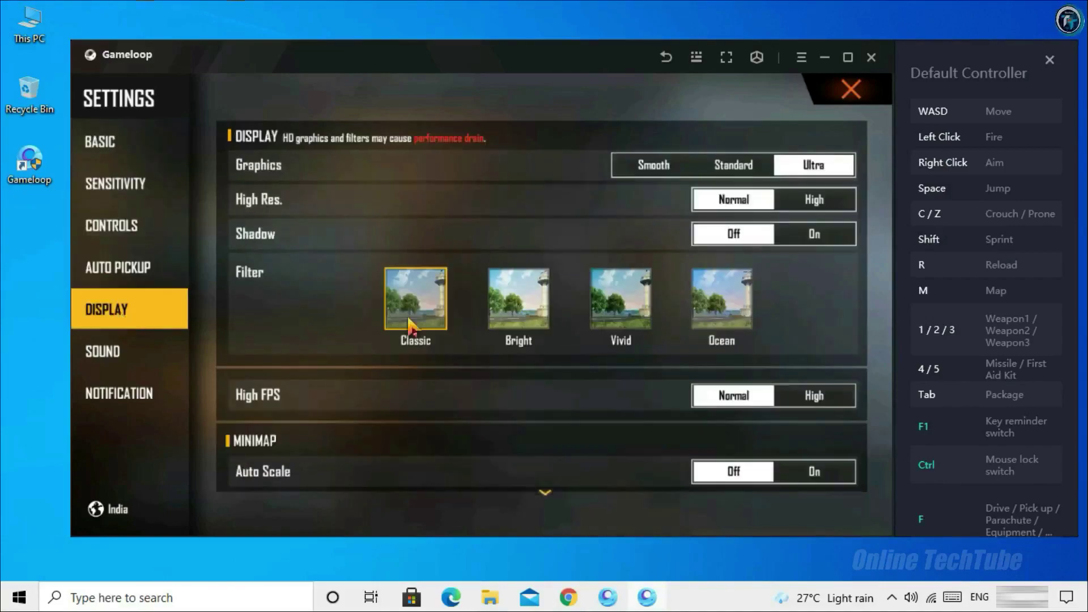
left_click(812, 205)
left_click(815, 234)
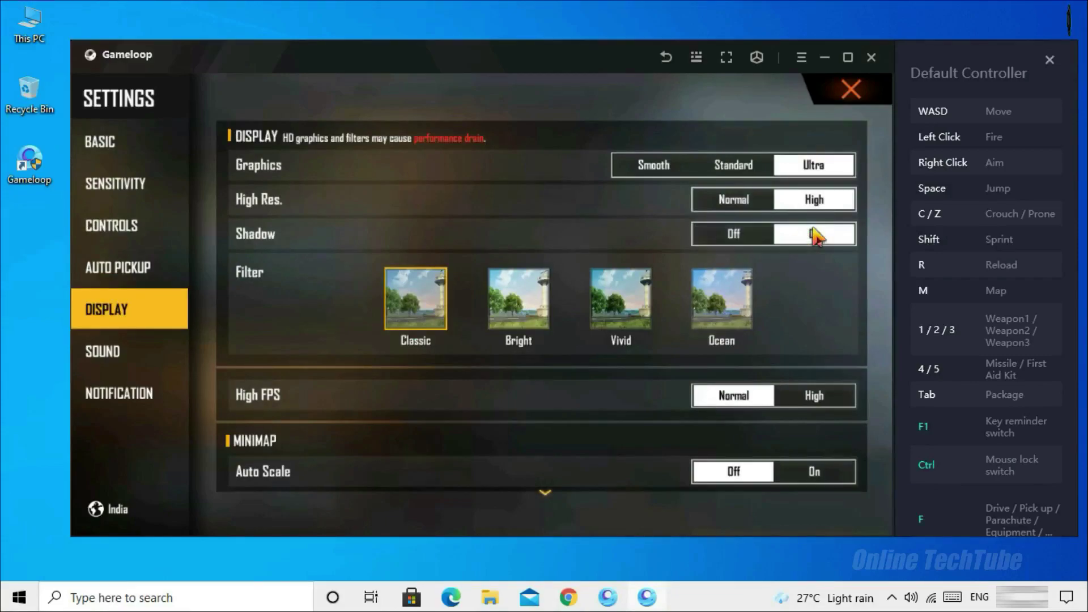
left_click(815, 395)
left_click(636, 361)
scroll(680, 391, "down", 3)
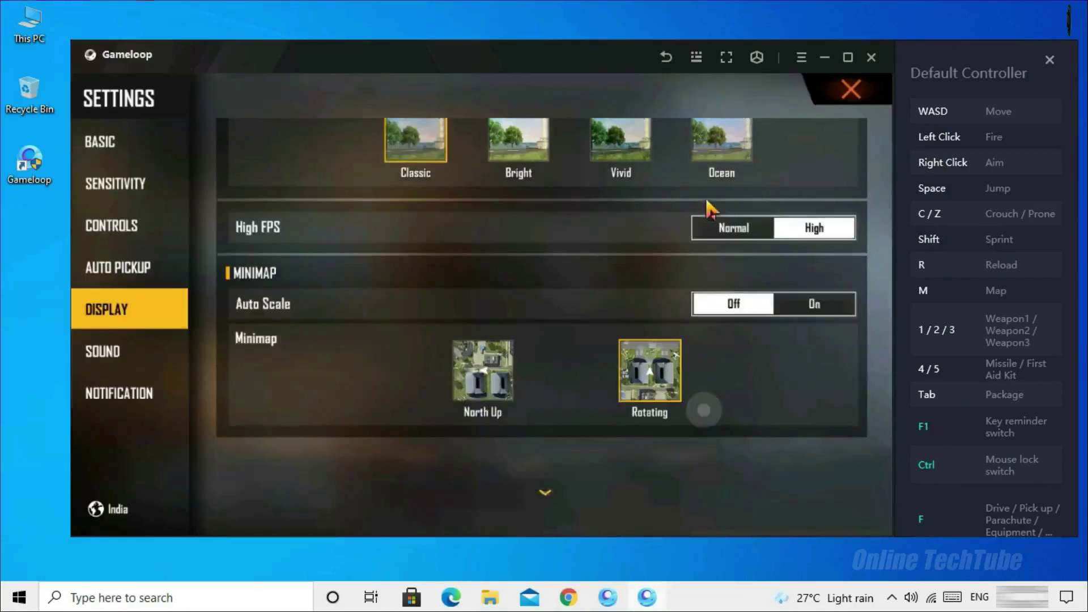
Look over Free Fire's sound, notification and basic settings, and return to the game lobby.
left_click(110, 352)
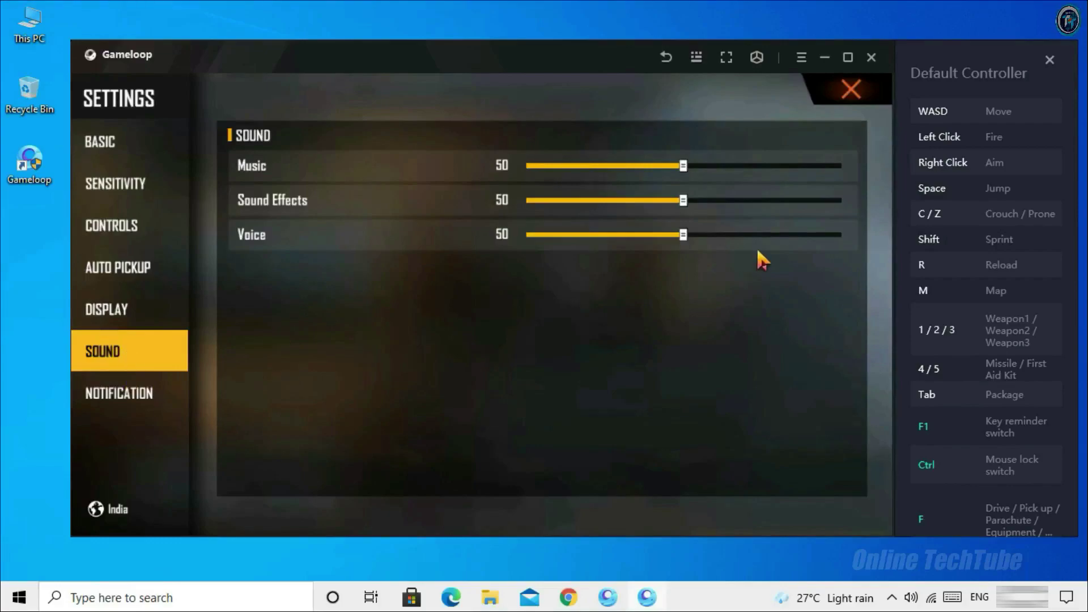
left_click(151, 394)
left_click(148, 145)
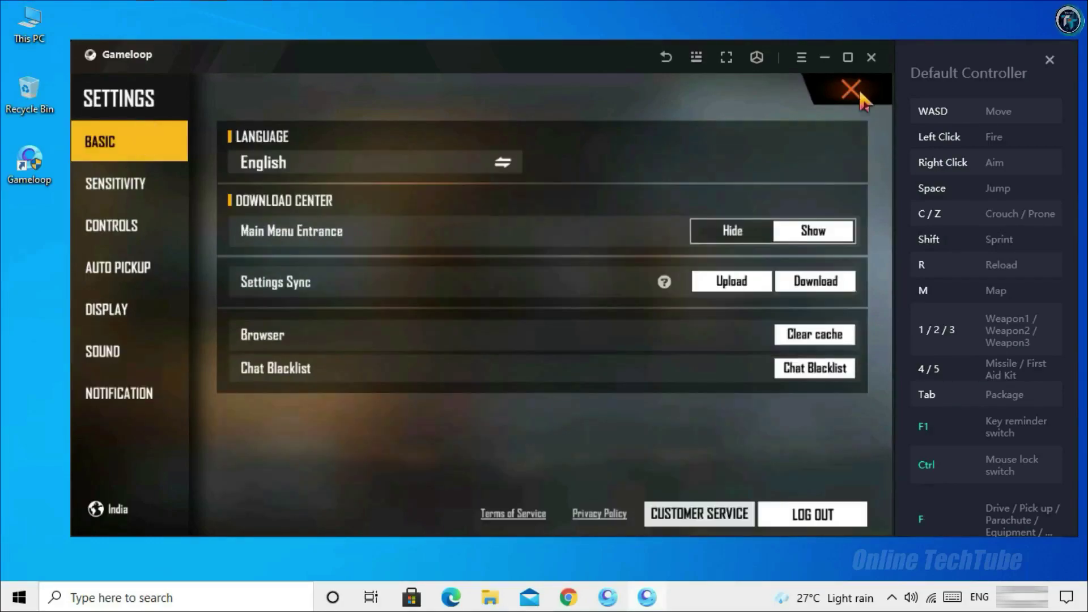
left_click(855, 93)
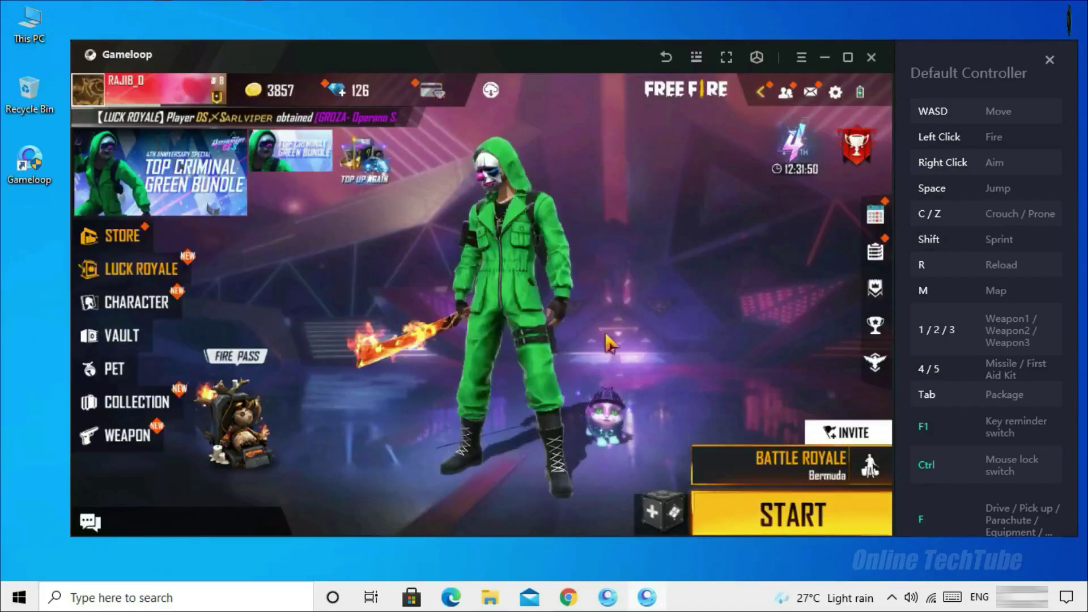